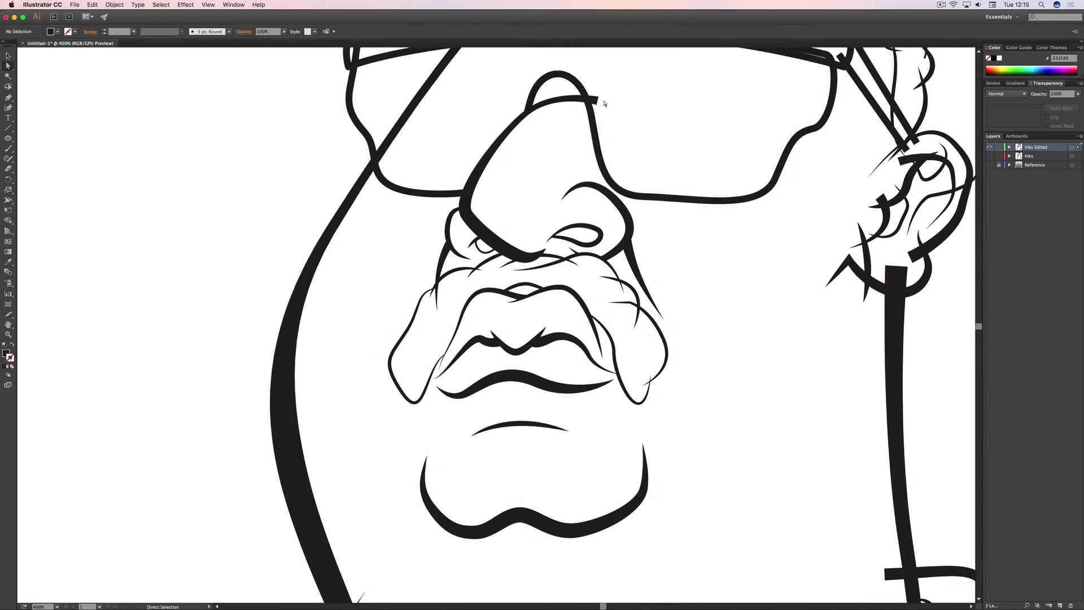
Delete the excess line ends at the nose bridge and the face outline segments that cross the sunglasses lens.
{"action": "left_click", "coordinate": [600, 87]}
{"action": "key", "text": "Delete"}
{"action": "left_click", "coordinate": [680, 113]}
{"action": "key", "text": "Delete"}
{"action": "left_click", "coordinate": [361, 141]}
{"action": "left_click", "coordinate": [479, 113]}
{"action": "key", "text": "Delete"}
{"action": "left_click", "coordinate": [430, 181]}
{"action": "key", "text": "Delete"}
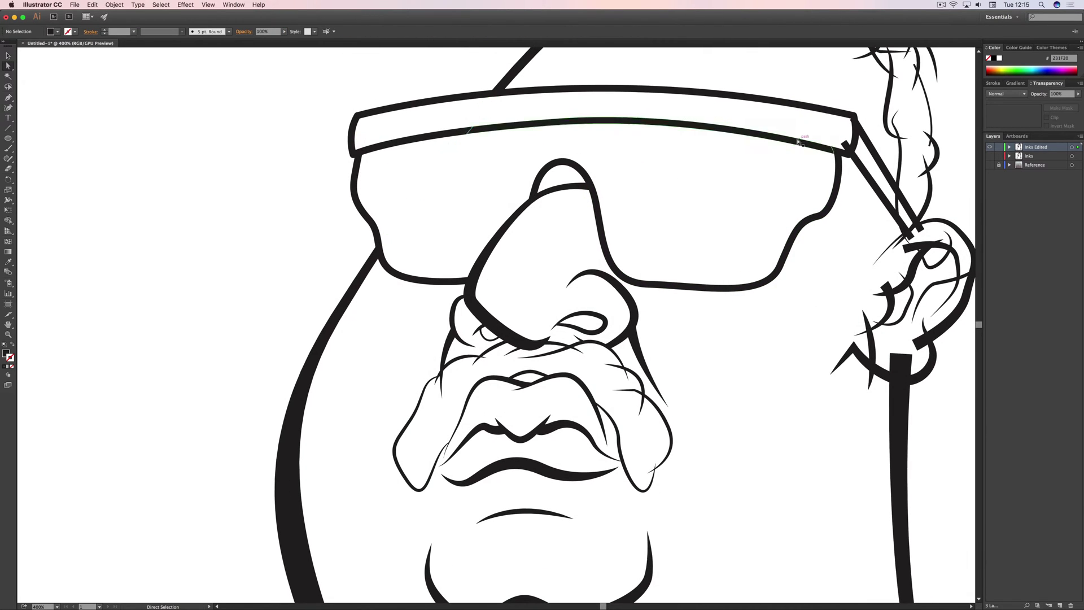
Delete the protruding end of the sunglasses arm where it overlaps the frame's hinge corner.
{"action": "left_click", "coordinate": [846, 145]}
{"action": "key", "text": "Delete"}
{"action": "left_click", "coordinate": [897, 204]}
{"action": "left_click", "coordinate": [781, 357]}
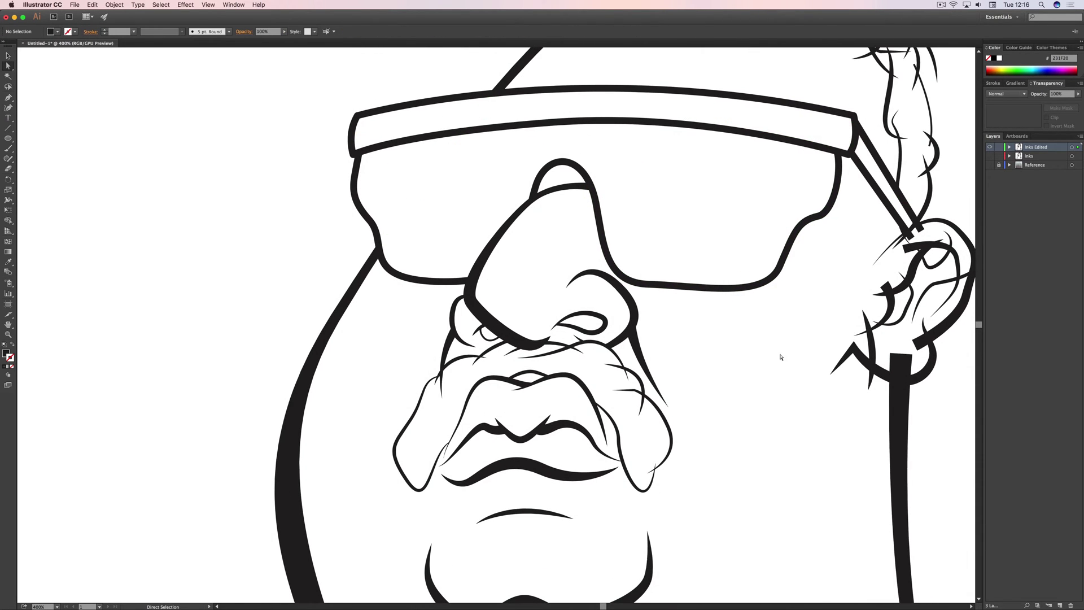
Delete the overlapping outline segments inside the lower beads of the necklace.
{"action": "scroll", "coordinate": [791, 324], "scroll_direction": "down", "scroll_amount": 10}
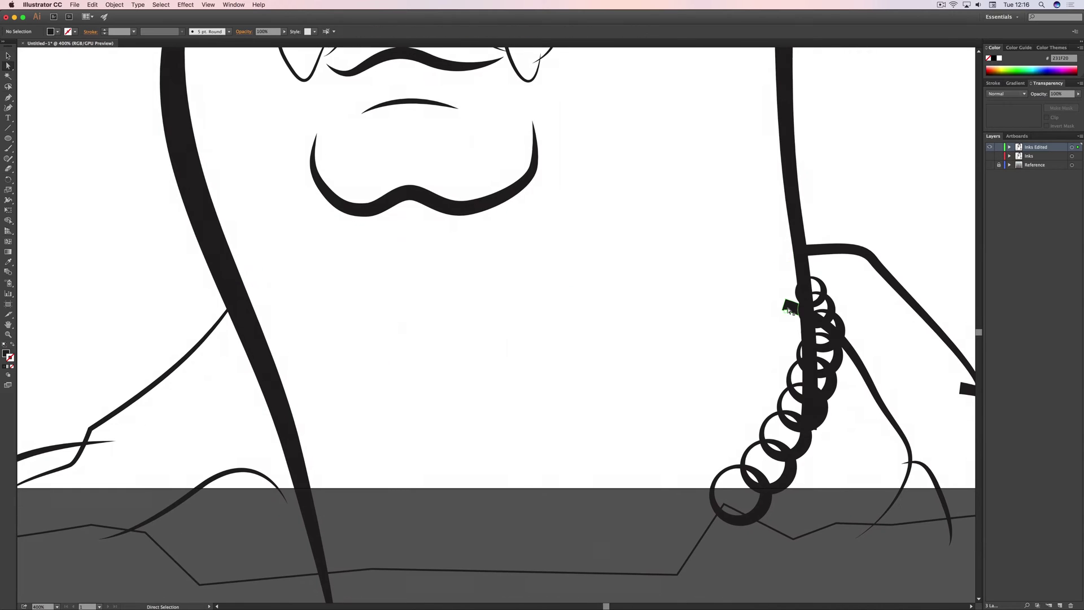
{"action": "left_click", "coordinate": [753, 477]}
{"action": "key", "text": "Delete"}
{"action": "left_click", "coordinate": [772, 451]}
{"action": "key", "text": "Delete"}
{"action": "left_click", "coordinate": [789, 425]}
{"action": "key", "text": "Delete"}
{"action": "left_click", "coordinate": [799, 398]}
{"action": "key", "text": "Delete"}
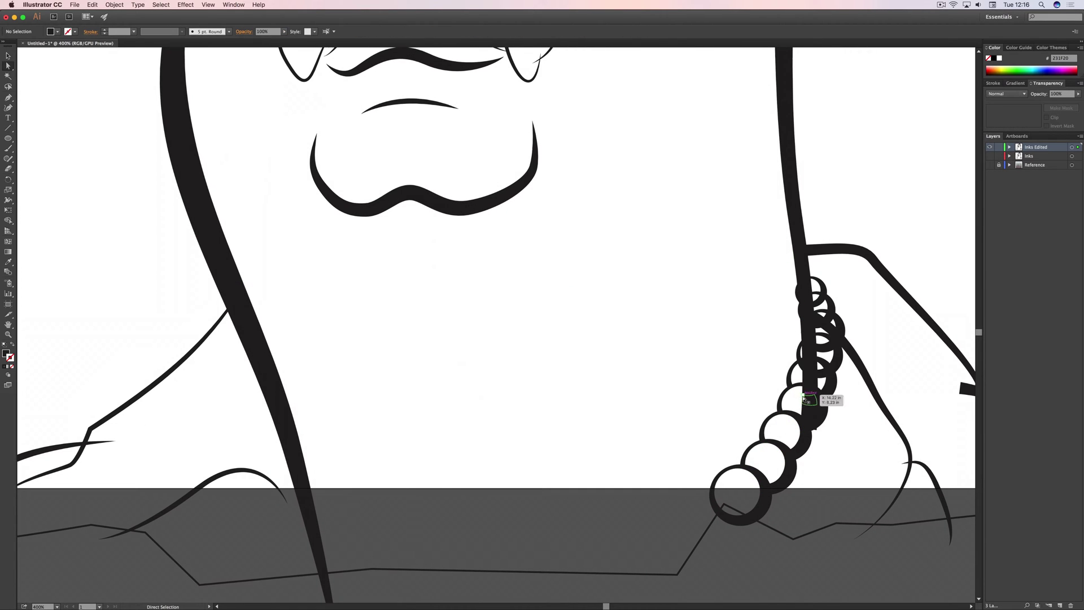
Delete the neck line and overlapping bead segments that run through the middle beads of the necklace.
{"action": "key", "text": "Delete"}
{"action": "left_click", "coordinate": [817, 428]}
{"action": "key", "text": "Delete"}
{"action": "left_click", "coordinate": [812, 375]}
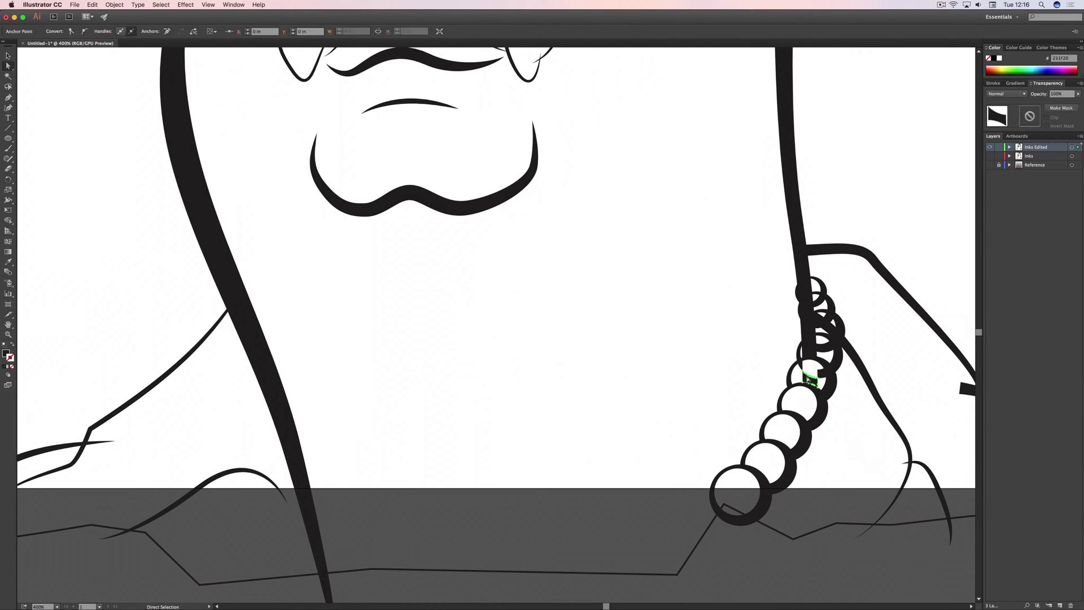
{"action": "key", "text": "Delete"}
{"action": "left_click", "coordinate": [811, 341]}
{"action": "key", "text": "Delete"}
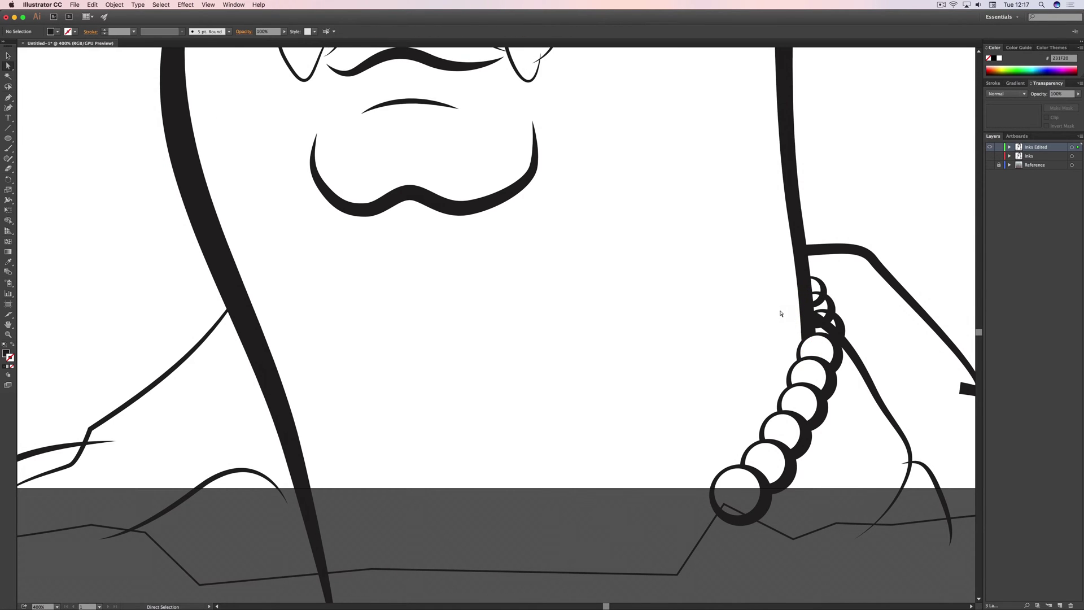
Clear the overlapping segments from the necklace's upper beads and trim the spur where the jacket lines cross below the collar.
{"action": "left_click", "coordinate": [827, 324]}
{"action": "key", "text": "Delete"}
{"action": "left_click", "coordinate": [817, 325]}
{"action": "key", "text": "Delete"}
{"action": "left_click", "coordinate": [831, 330]}
{"action": "left_click", "coordinate": [906, 463]}
{"action": "key", "text": "Delete"}
Trim the overhanging line end where the two shoulder lines cross on the opposite side of the neck.
{"action": "left_click_drag", "start_coordinate": [910, 392], "coordinate": [753, 395]}
{"action": "scroll", "coordinate": [807, 393], "scroll_direction": "left", "scroll_amount": 10}
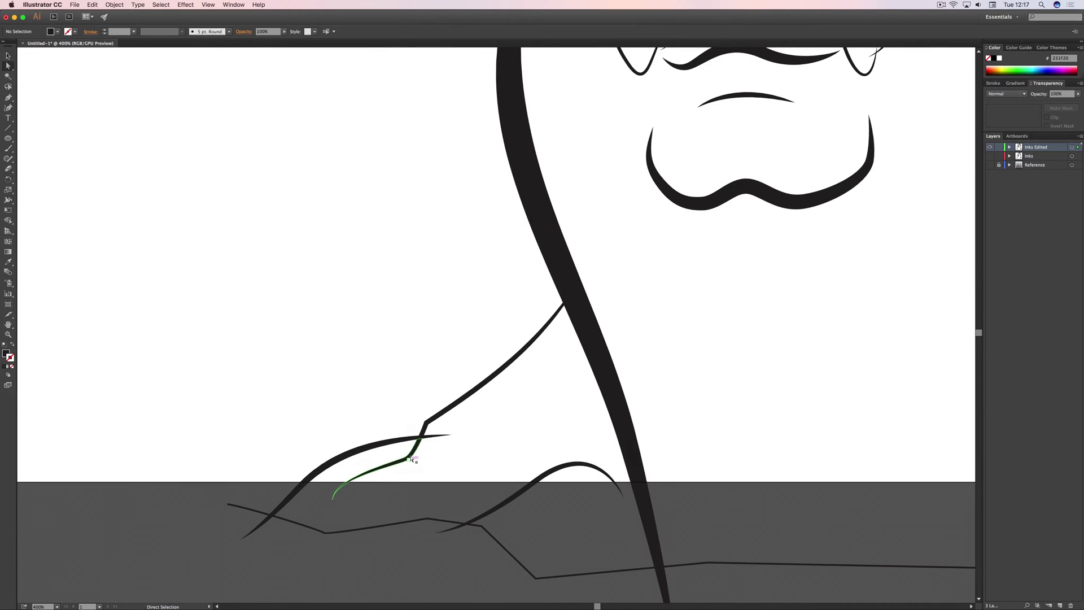
{"action": "left_click", "coordinate": [438, 438]}
{"action": "key", "text": "Delete"}
Delete the neck line end inside the earlobe and the stray line ends around the lobe and front of the ear.
{"action": "scroll", "coordinate": [528, 426], "scroll_direction": "up", "scroll_amount": 8}
{"action": "scroll", "coordinate": [528, 427], "scroll_direction": "right", "scroll_amount": 7}
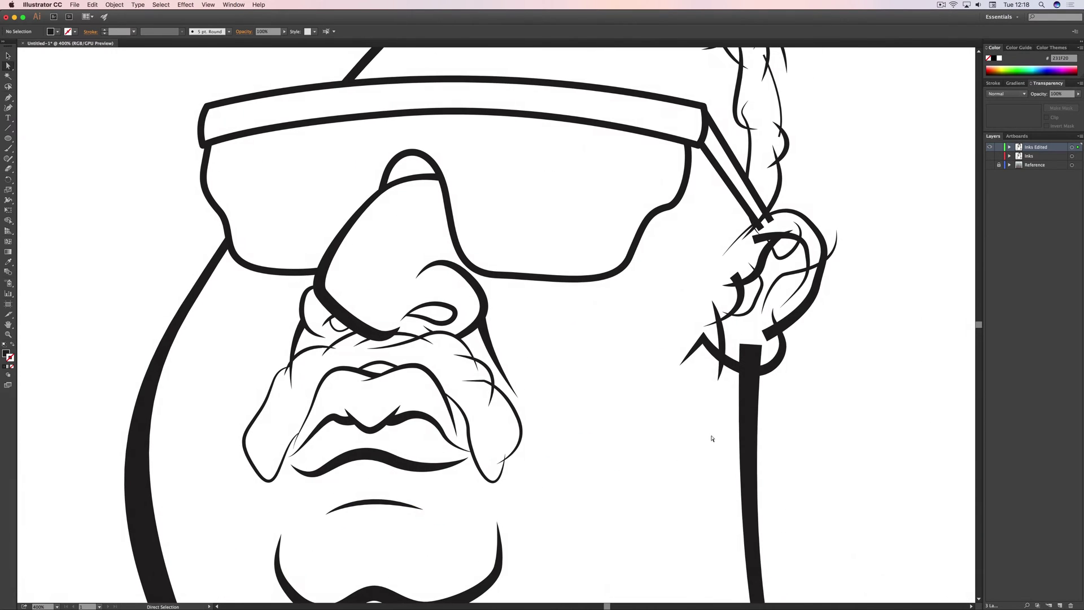
{"action": "left_click", "coordinate": [751, 353]}
{"action": "key", "text": "Delete"}
{"action": "left_click", "coordinate": [769, 334]}
{"action": "key", "text": "Delete"}
{"action": "left_click", "coordinate": [711, 324]}
{"action": "key", "text": "Delete"}
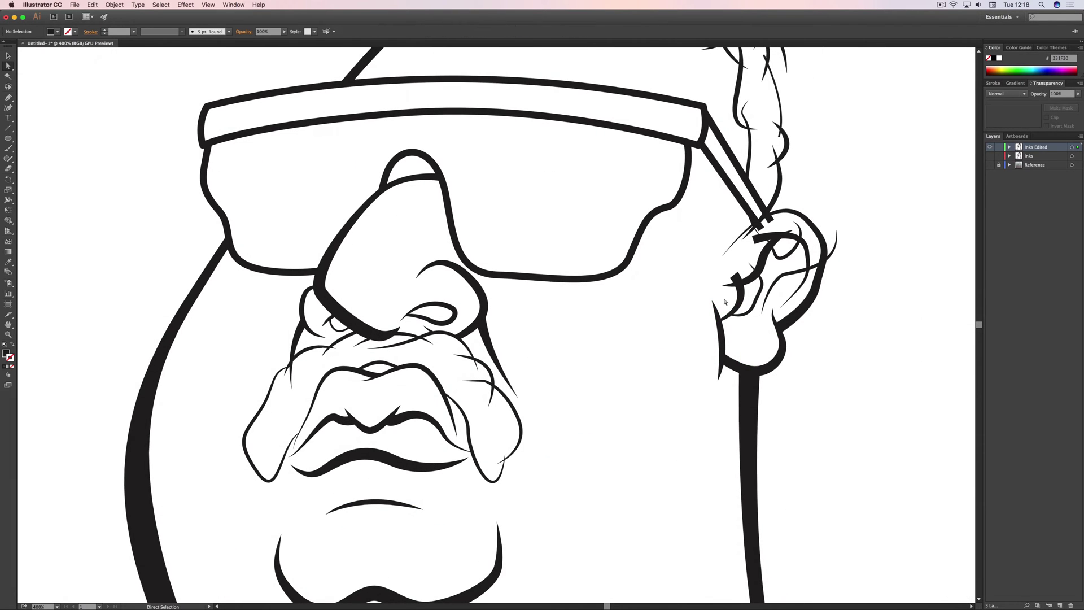
{"action": "left_click", "coordinate": [736, 278]}
{"action": "key", "text": "Delete"}
Trim the overhanging line ends at the start of the ear's inner fold and the stray spikes beside the sunglasses arm.
{"action": "left_click_drag", "start_coordinate": [842, 247], "coordinate": [794, 232]}
{"action": "key", "text": "super+="}
{"action": "key", "text": "super+="}
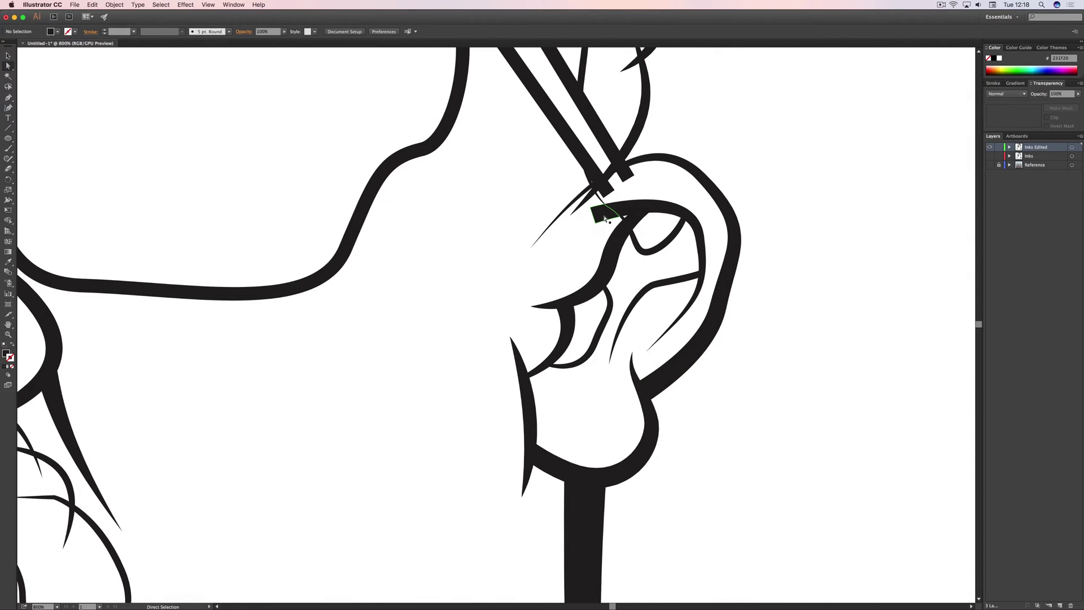
{"action": "left_click", "coordinate": [655, 207]}
{"action": "key", "text": "Delete"}
{"action": "left_click", "coordinate": [606, 214]}
{"action": "key", "text": "Delete"}
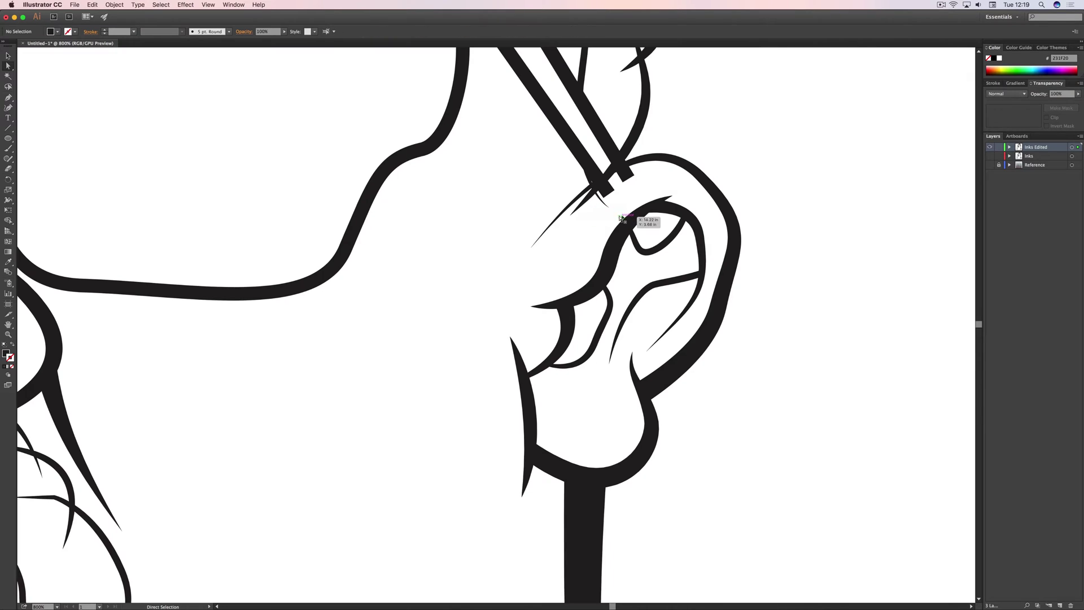
{"action": "left_click", "coordinate": [587, 199]}
{"action": "key", "text": "Delete"}
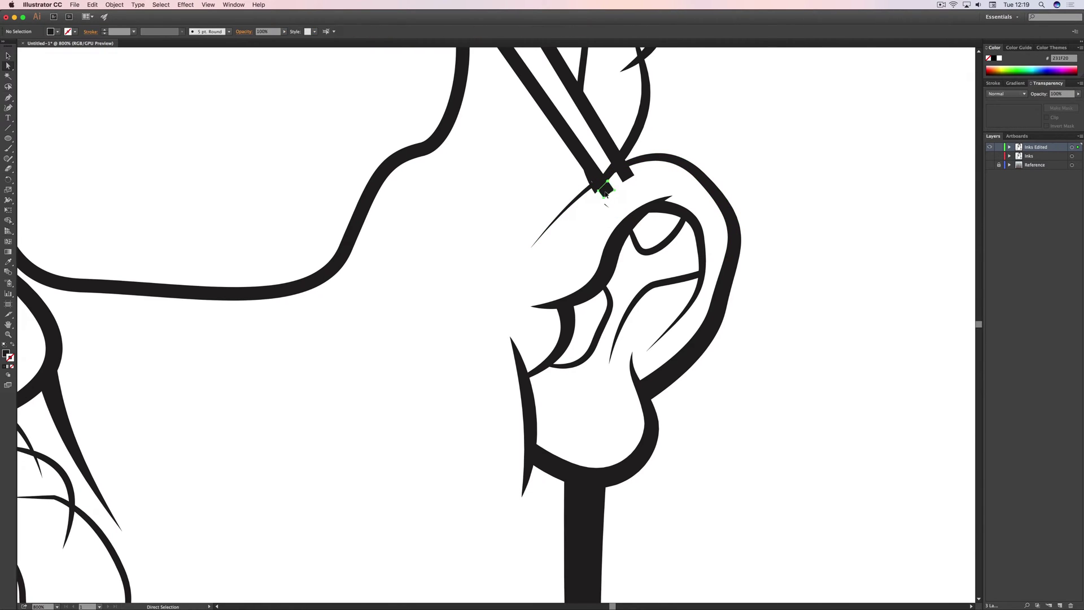
Delete the blunt ends of the sunglasses arm that overlap the top of the ear.
{"action": "left_click_drag", "start_coordinate": [627, 187], "coordinate": [608, 177]}
{"action": "key", "text": "Delete"}
{"action": "key", "text": "Delete"}
{"action": "key", "text": "Delete"}
Remove the small leftover tip above the ear's inner fold.
{"action": "key", "text": "super+equal"}
{"action": "key", "text": "super+equal"}
{"action": "key", "text": "super+equal"}
{"action": "key", "text": "super+equal"}
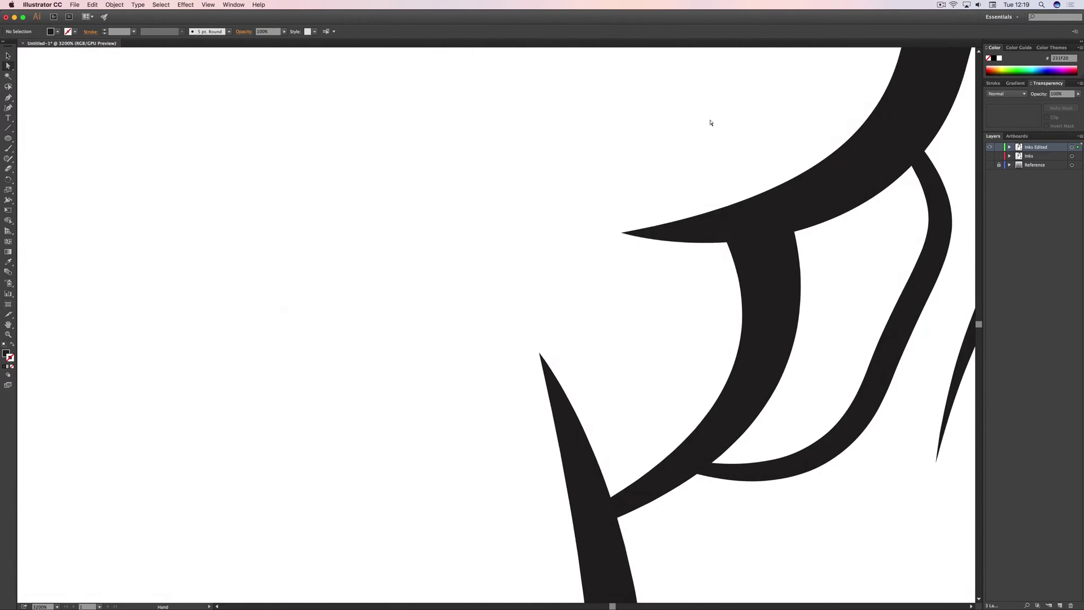
{"action": "left_click_drag", "start_coordinate": [712, 124], "coordinate": [551, 252]}
{"action": "scroll", "coordinate": [561, 252], "scroll_direction": "down", "scroll_amount": 4}
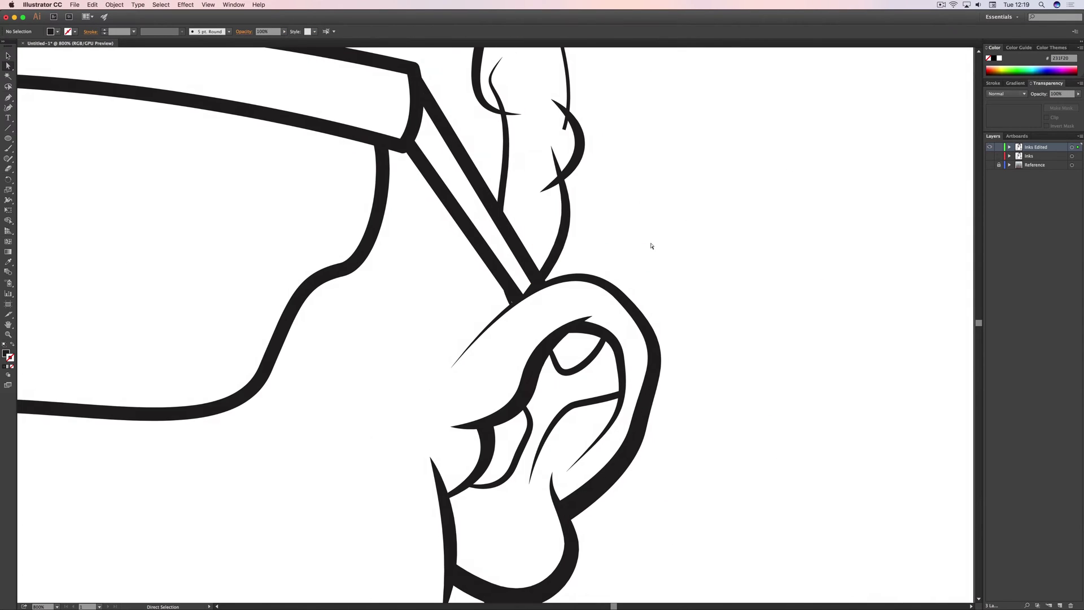
{"action": "left_click_drag", "start_coordinate": [631, 236], "coordinate": [716, 260]}
{"action": "left_click", "coordinate": [593, 318]}
{"action": "key", "text": "Delete"}
Turn all artwork on the Inks Edited layer into a Live Paint group and deselect it.
{"action": "key", "text": "super+minus"}
{"action": "key", "text": "super+minus"}
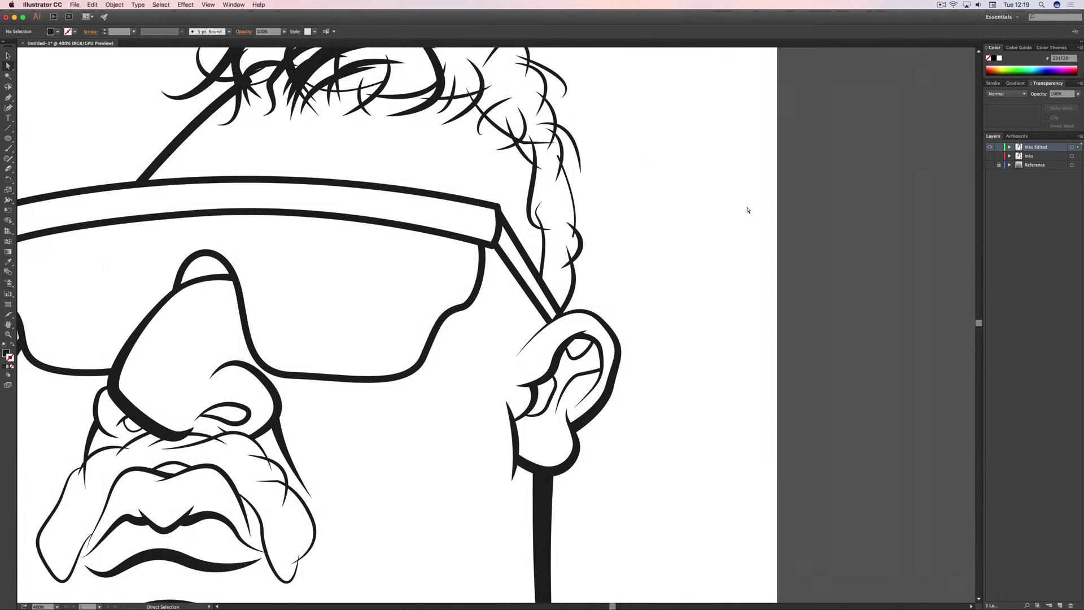
{"action": "left_click_drag", "start_coordinate": [661, 323], "coordinate": [856, 327]}
{"action": "scroll", "coordinate": [791, 300], "scroll_direction": "down", "scroll_amount": 8}
{"action": "scroll", "coordinate": [711, 271], "scroll_direction": "up", "scroll_amount": 10}
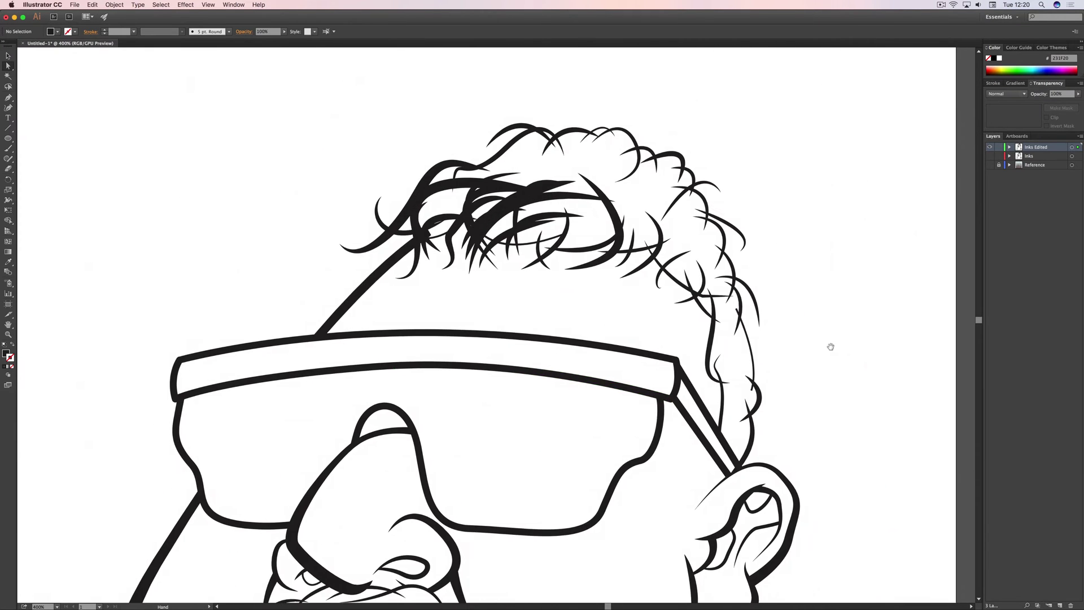
{"action": "scroll", "coordinate": [791, 248], "scroll_direction": "down", "scroll_amount": 2}
{"action": "left_click_drag", "start_coordinate": [791, 249], "coordinate": [791, 293]}
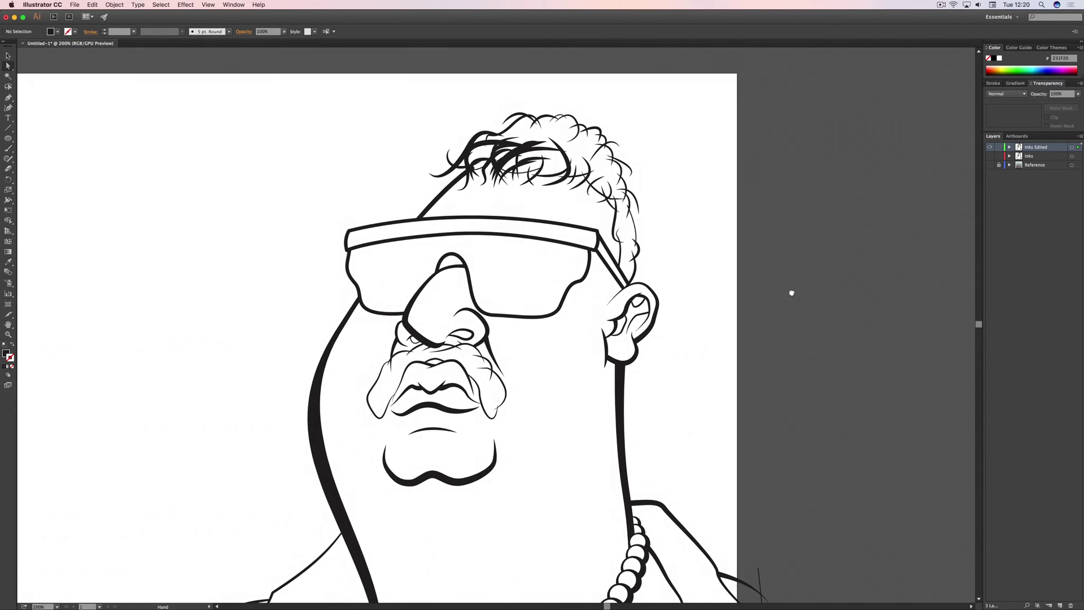
{"action": "left_click", "coordinate": [1072, 148]}
{"action": "left_click", "coordinate": [115, 4]}
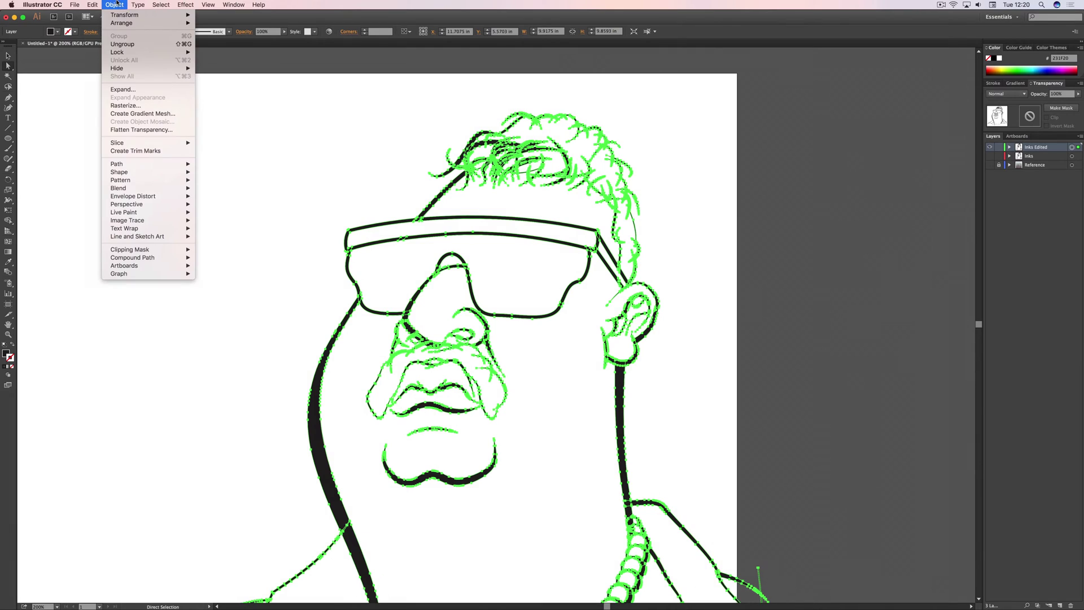
{"action": "mouse_move", "coordinate": [138, 142]}
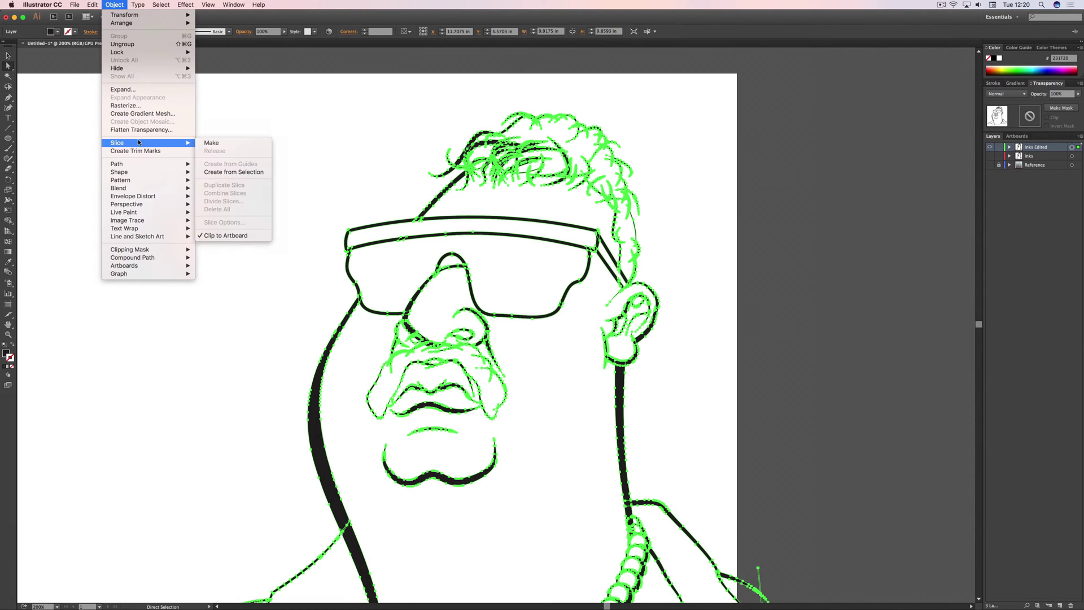
{"action": "mouse_move", "coordinate": [168, 212]}
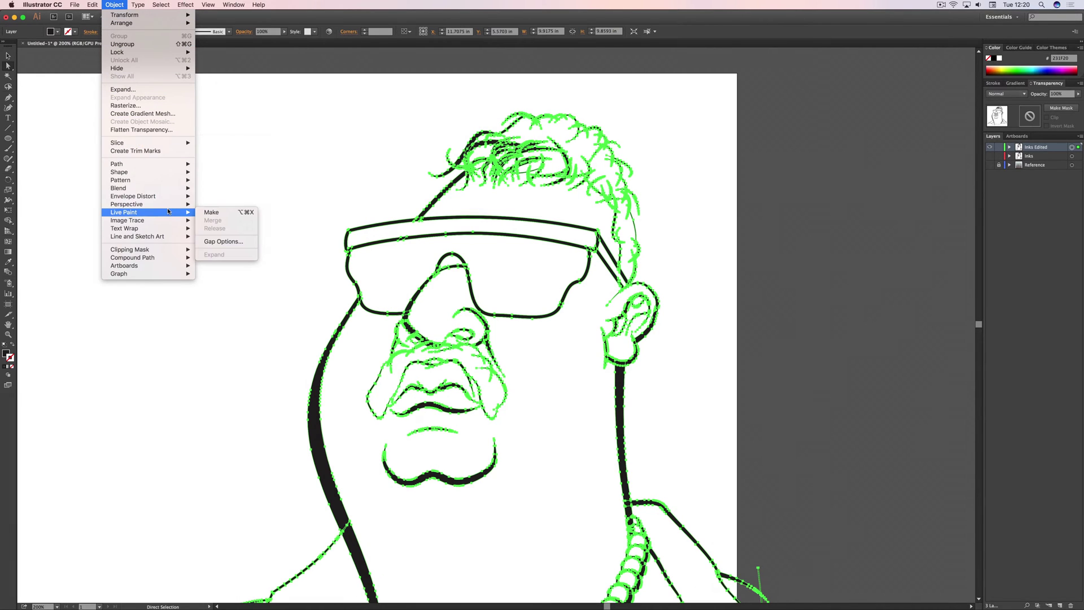
{"action": "left_click", "coordinate": [207, 212]}
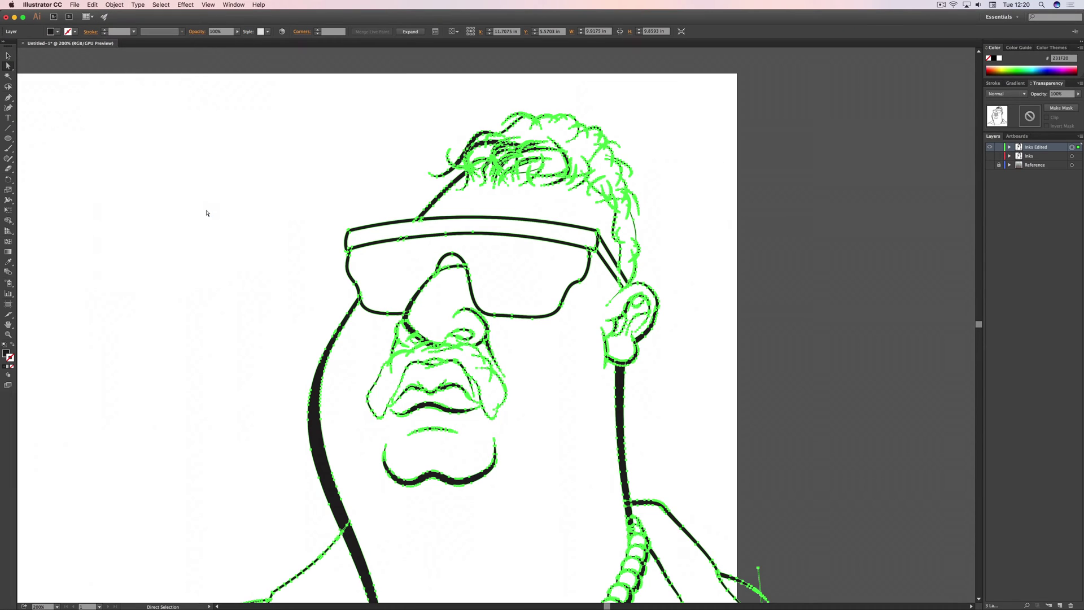
{"action": "left_click", "coordinate": [207, 213]}
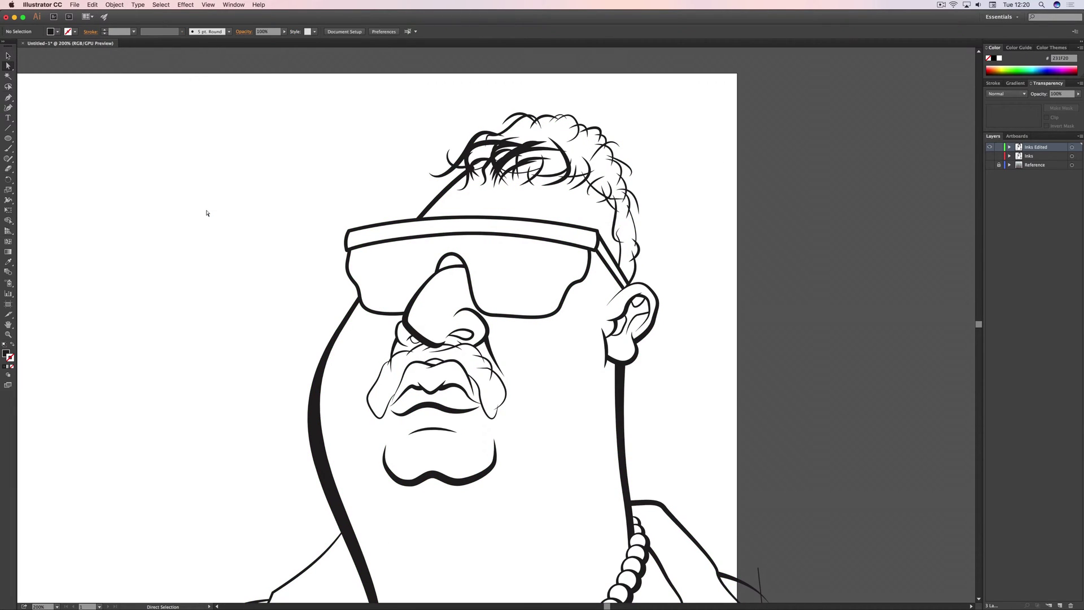
Fill the nostrils, the mustache and the hollow of the ear with black using the Live Paint Bucket.
{"action": "key", "text": "g"}
{"action": "left_click", "coordinate": [7, 233]}
{"action": "left_click", "coordinate": [8, 221]}
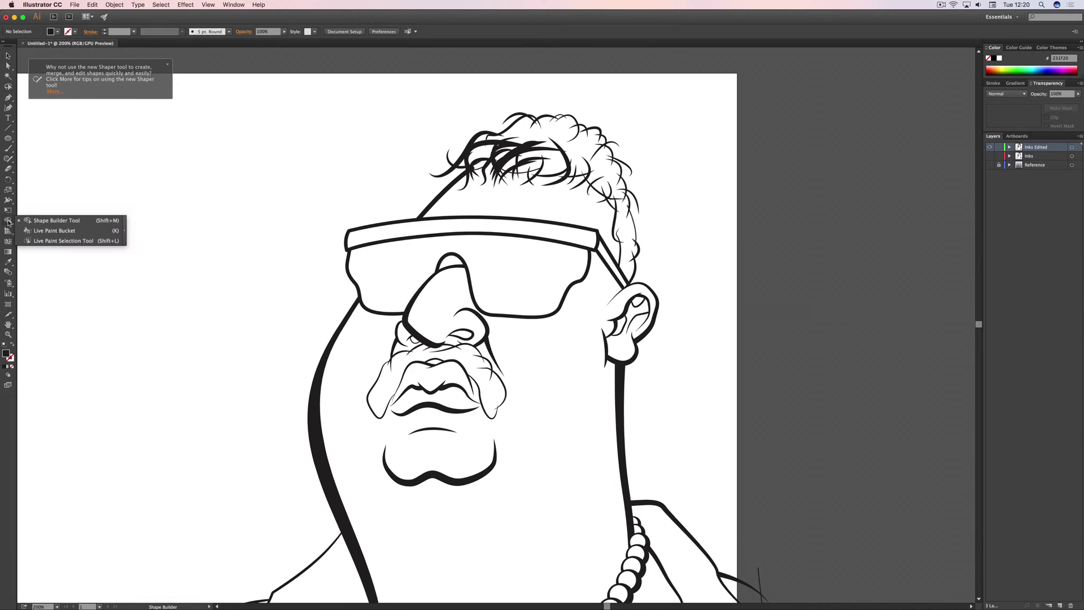
{"action": "left_click", "coordinate": [44, 231]}
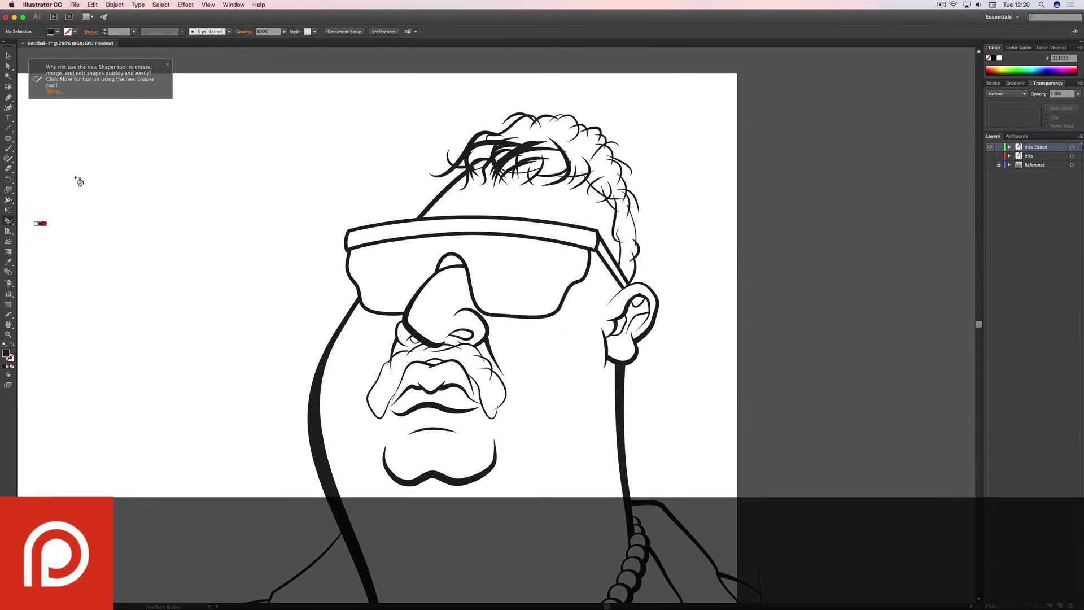
{"action": "left_click", "coordinate": [167, 65]}
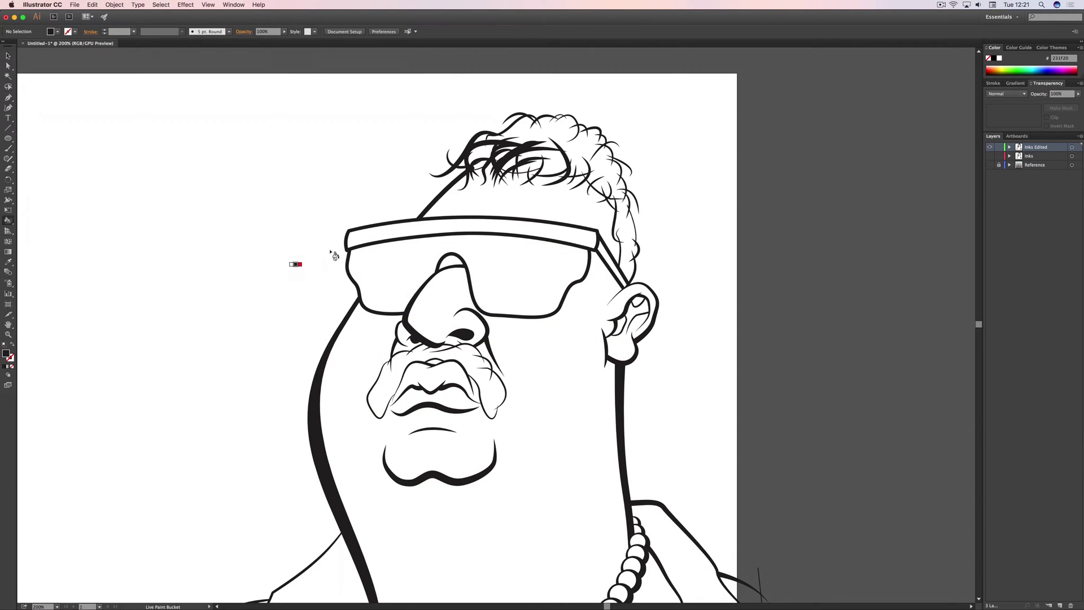
{"action": "left_click", "coordinate": [395, 379]}
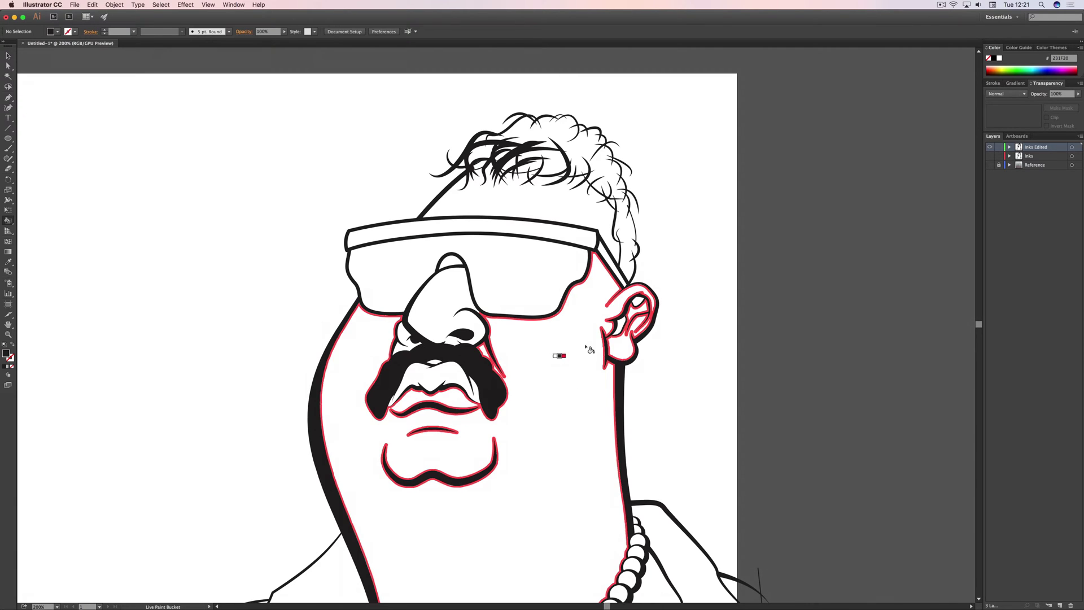
{"action": "left_click", "coordinate": [624, 327]}
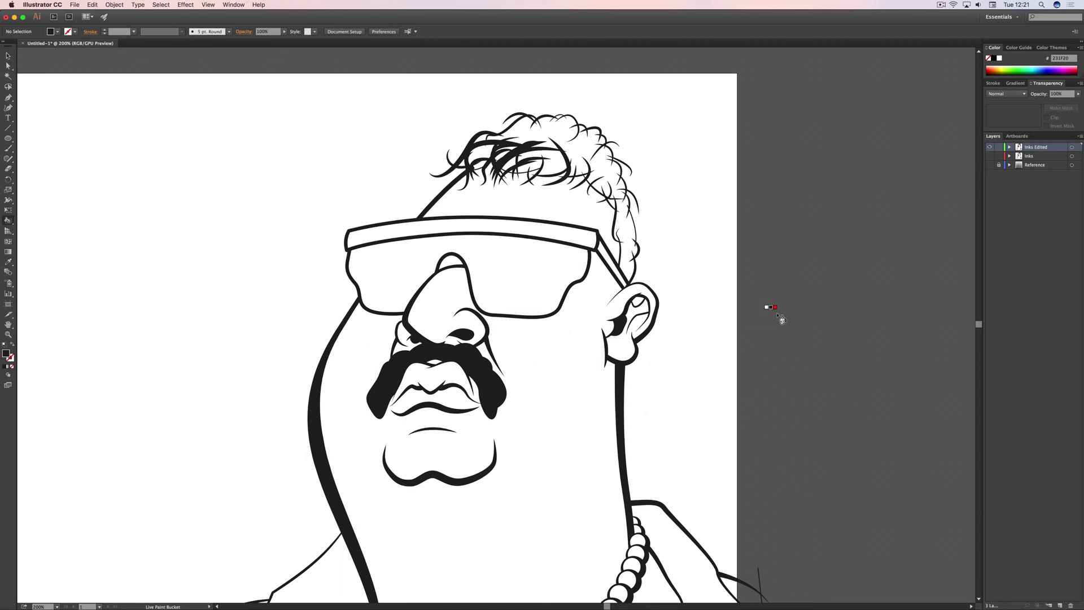
Fill the sunglasses' lenses, frame and arm with black, along with the hair patch at the side of the head.
{"action": "left_click", "coordinate": [486, 255]}
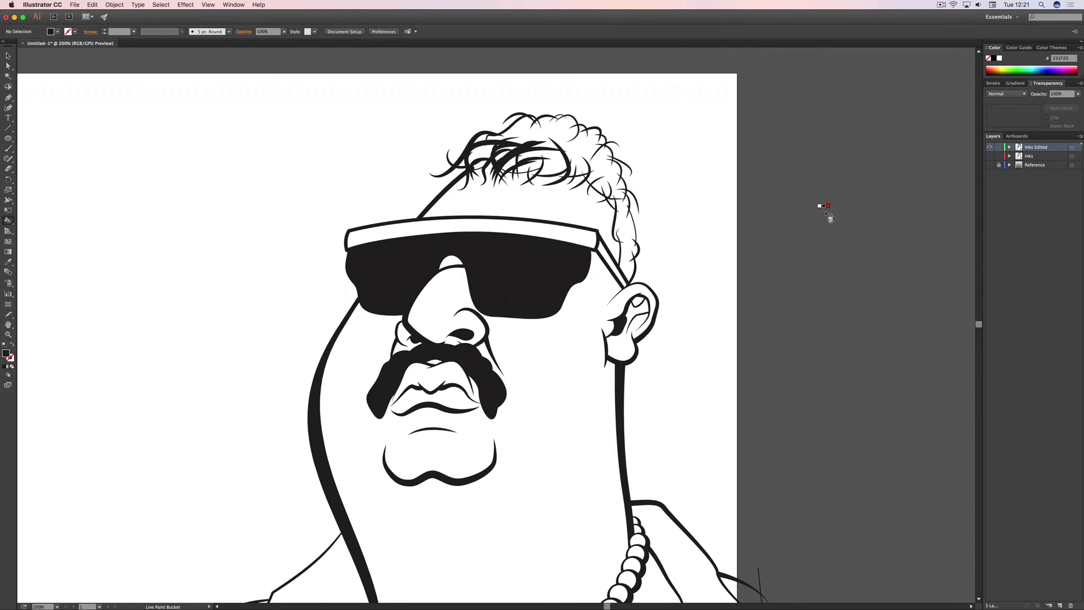
{"action": "mouse_move", "coordinate": [797, 246]}
{"action": "left_mouse_down"}
{"action": "mouse_move", "coordinate": [770, 193]}
{"action": "mouse_move", "coordinate": [769, 143]}
{"action": "mouse_move", "coordinate": [750, 293]}
{"action": "mouse_move", "coordinate": [770, 299]}
{"action": "left_mouse_up"}
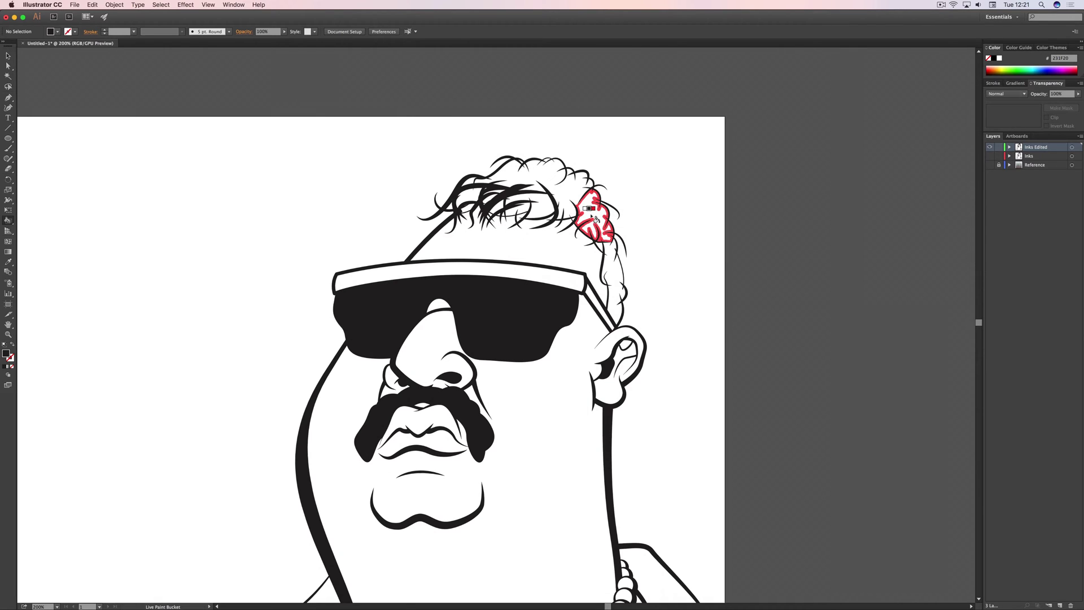
{"action": "left_click", "coordinate": [589, 210]}
{"action": "left_click", "coordinate": [570, 279]}
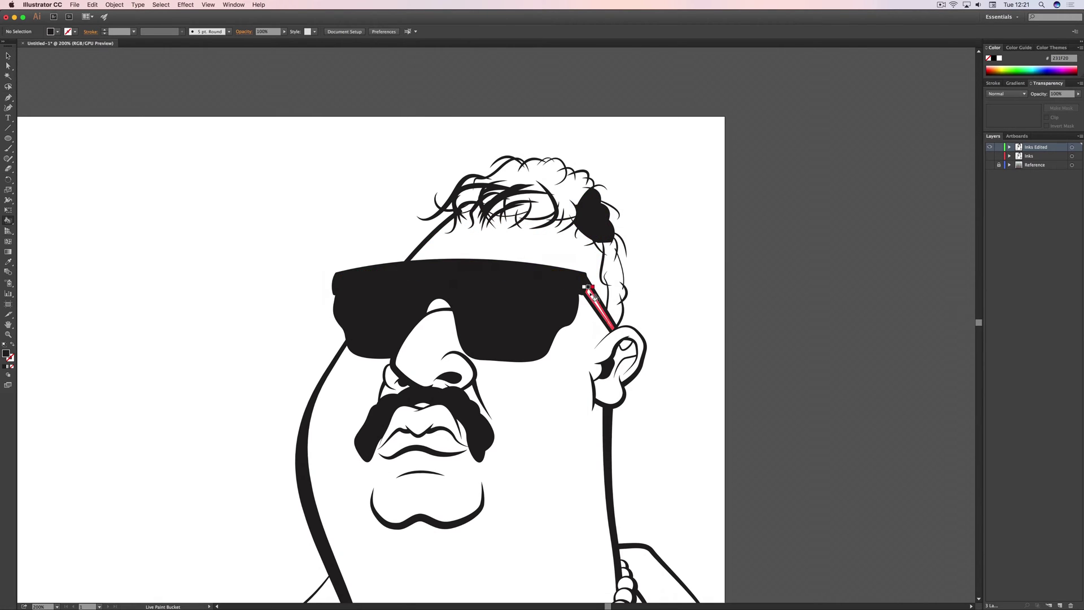
{"action": "left_click", "coordinate": [592, 293]}
Fill the sideburn, the curls on top of the head and the gaps in the fringe with black.
{"action": "left_click", "coordinate": [614, 274]}
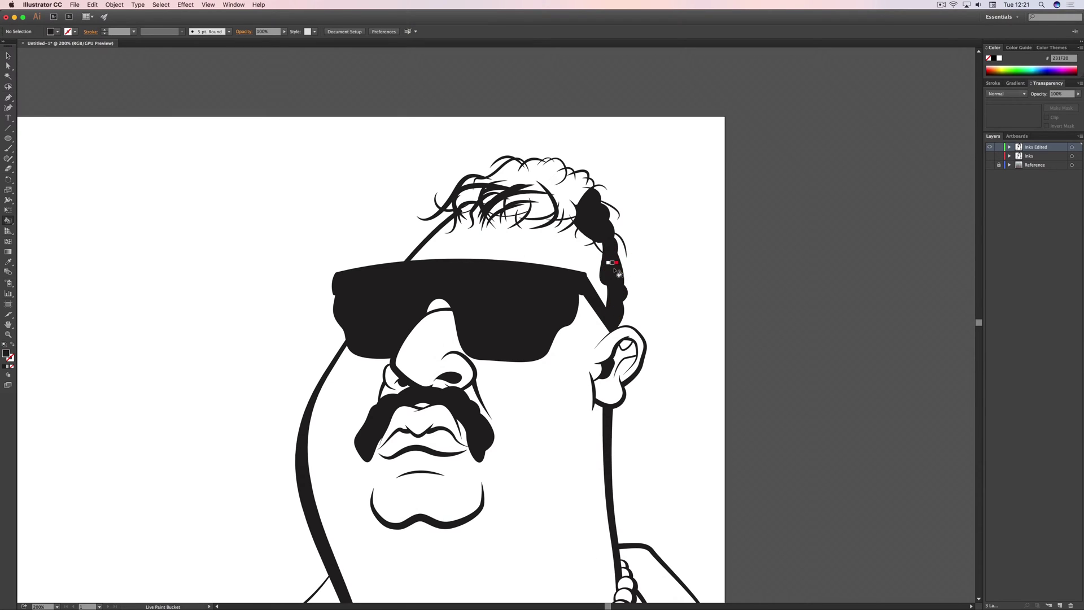
{"action": "left_click", "coordinate": [573, 189]}
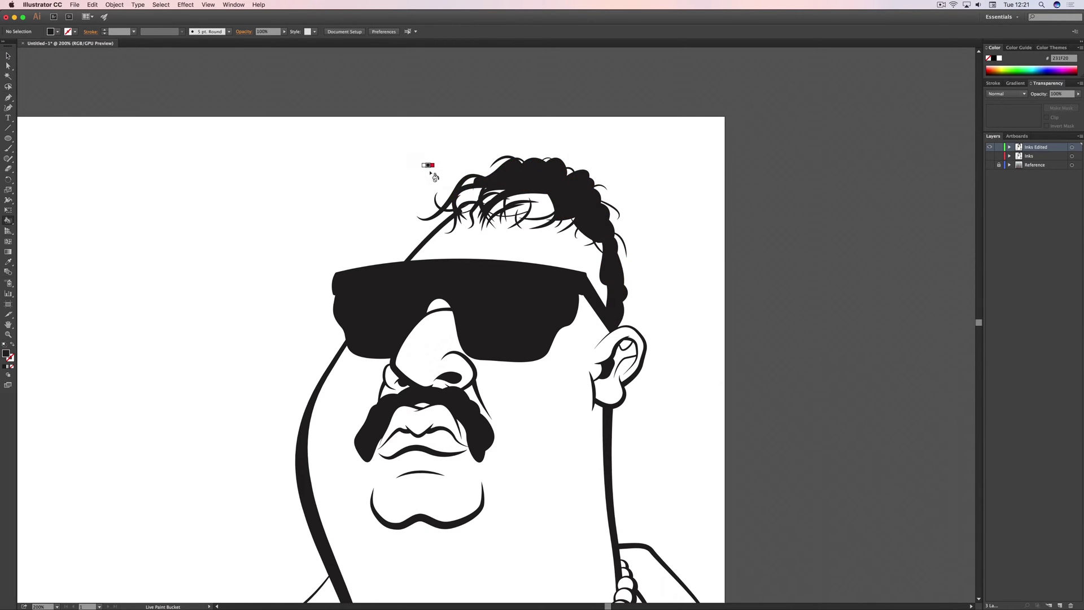
{"action": "left_click", "coordinate": [475, 198]}
{"action": "left_click", "coordinate": [499, 193]}
{"action": "left_click", "coordinate": [500, 199]}
{"action": "left_click", "coordinate": [518, 197]}
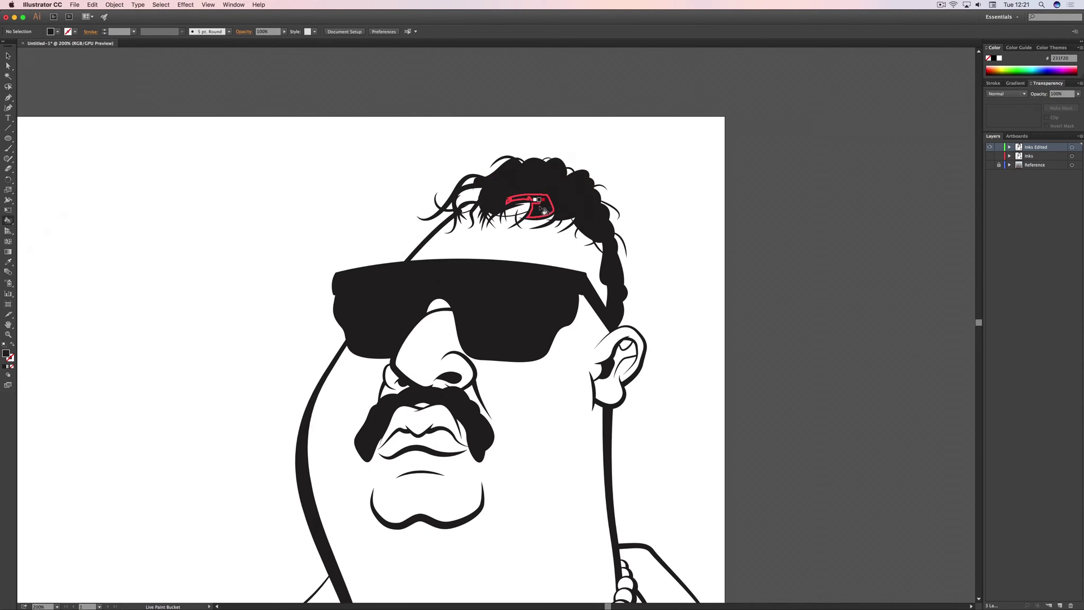
{"action": "left_click", "coordinate": [517, 209]}
{"action": "left_click", "coordinate": [546, 182]}
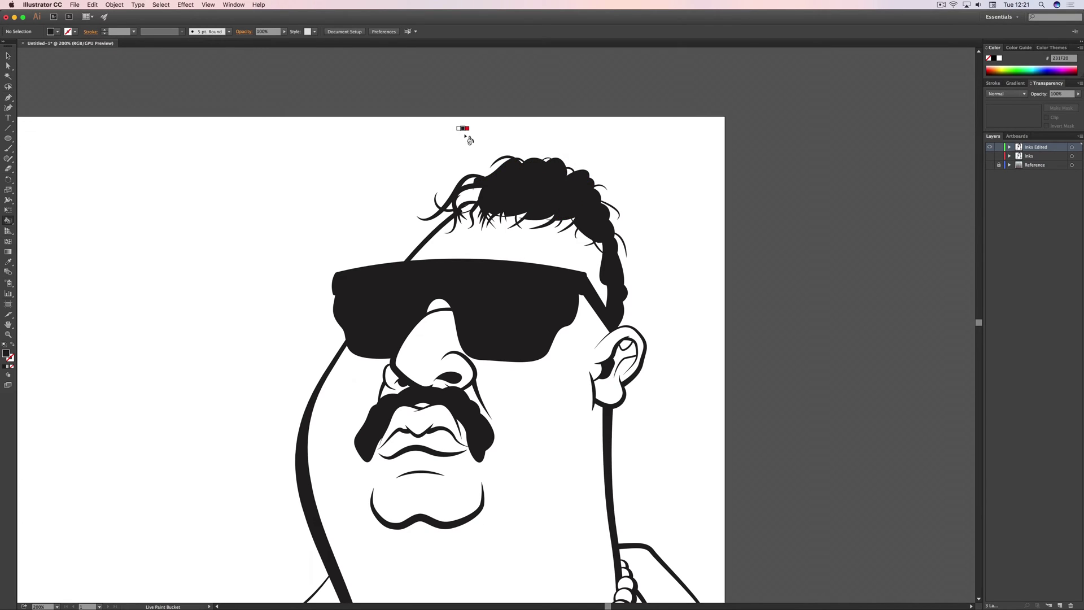
{"action": "scroll", "coordinate": [465, 135], "scroll_direction": "down", "scroll_amount": 1}
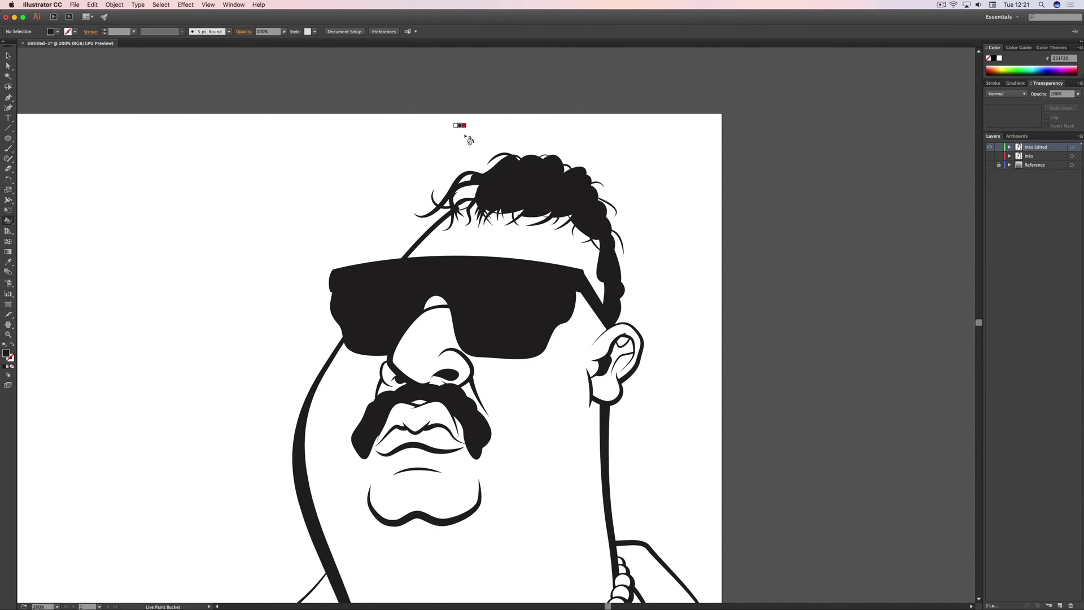
Undo the black fills in the hair, the sideburn and the sunglasses' frame and arm.
{"action": "key", "text": "a"}
{"action": "key", "text": "super+z"}
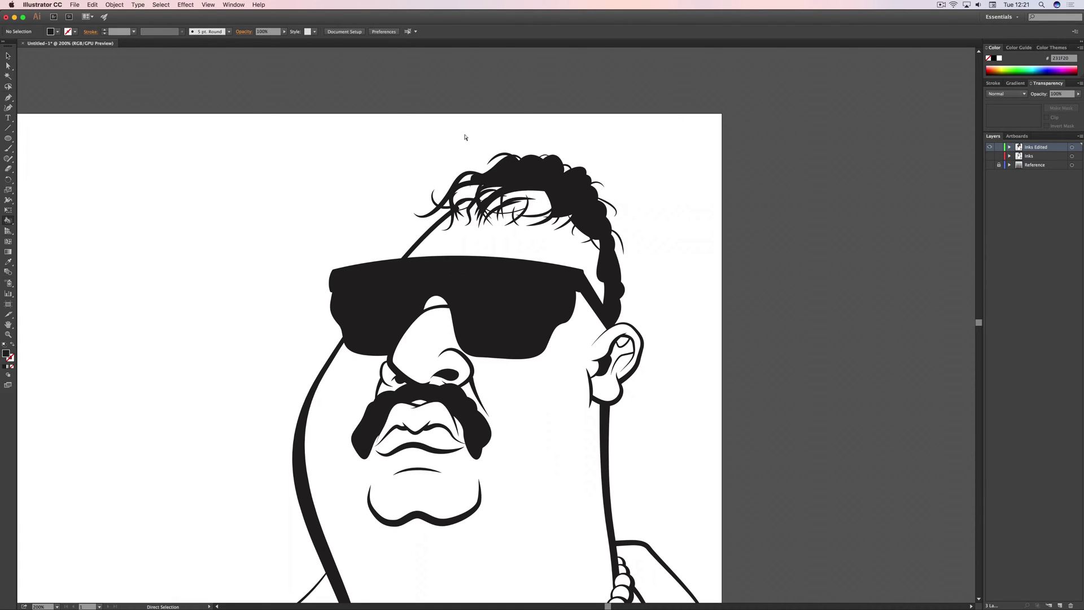
{"action": "key", "text": "super+z"}
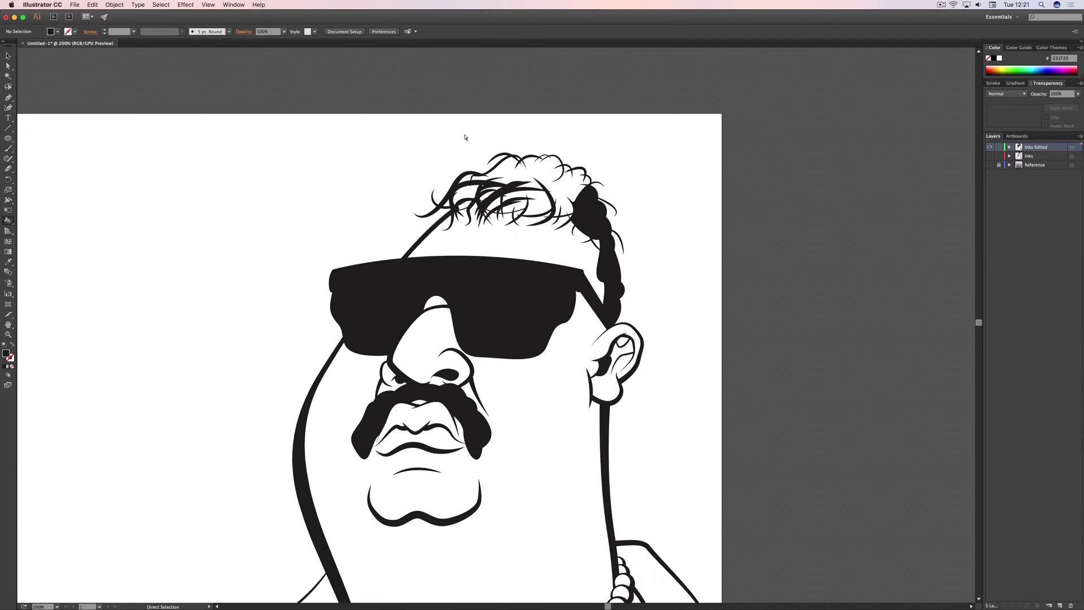
{"action": "key", "text": "super+z"}
{"action": "key", "text": "super+z"}
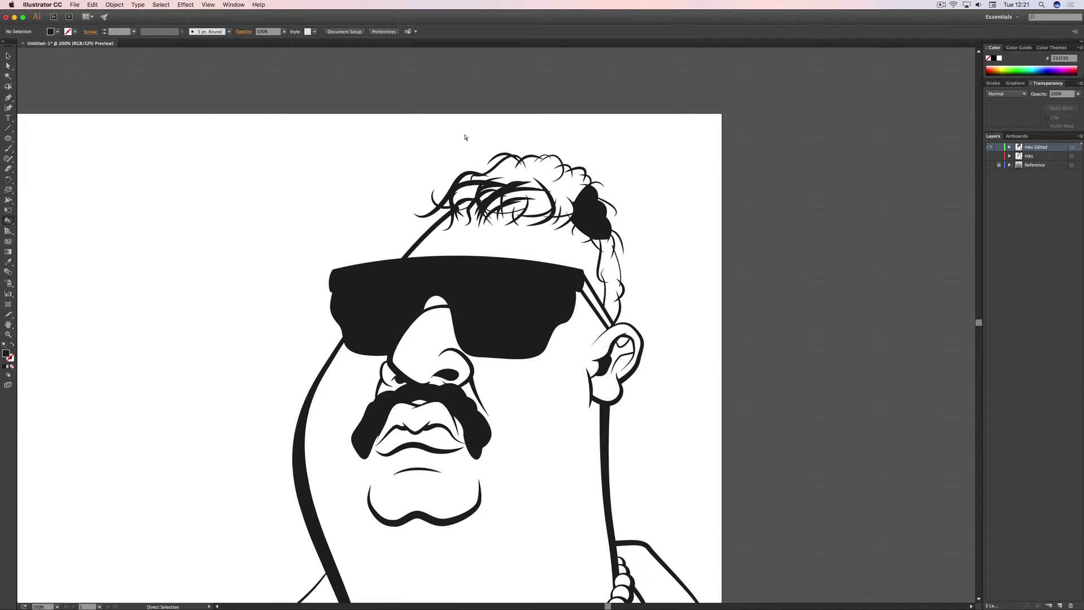
{"action": "key", "text": "super+z"}
{"action": "key", "text": "super+z"}
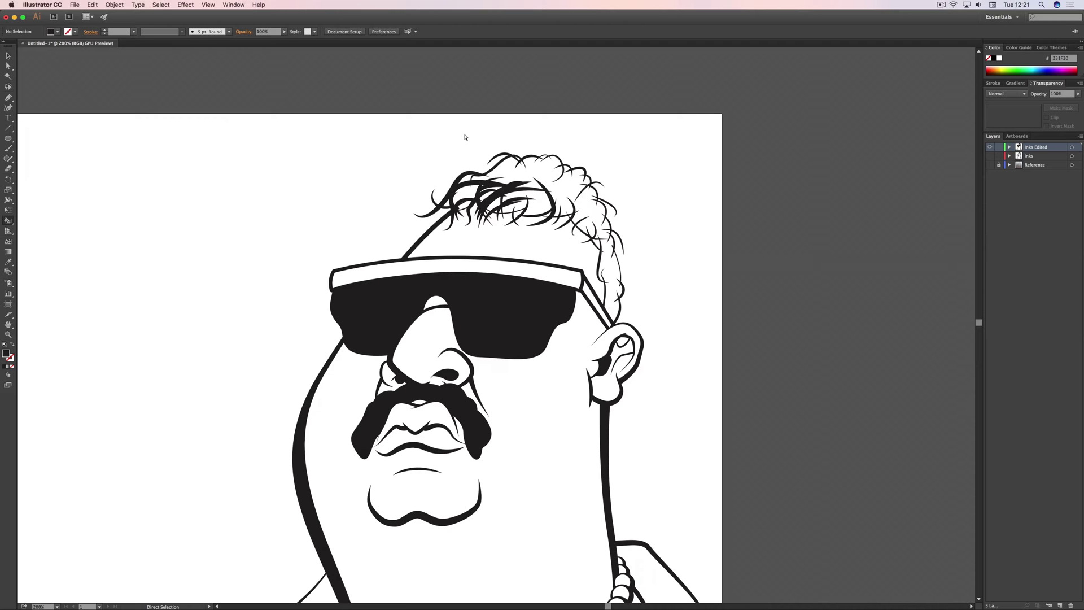
Fill the sunglasses' top frame and arm with black using the Live Paint Bucket.
{"action": "key", "text": "k"}
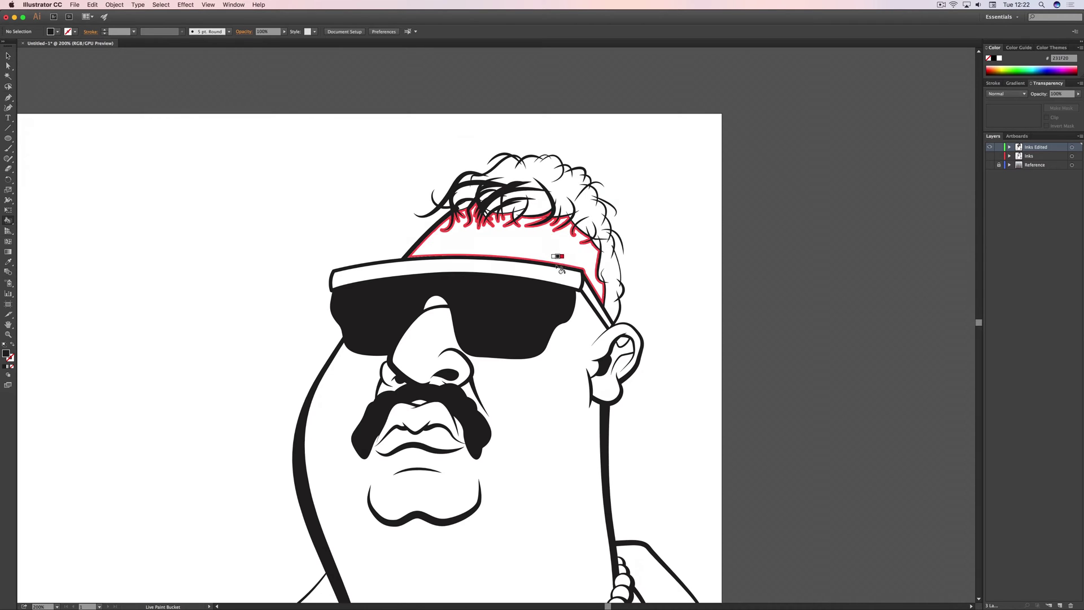
{"action": "left_click", "coordinate": [547, 280]}
{"action": "left_click", "coordinate": [591, 294]}
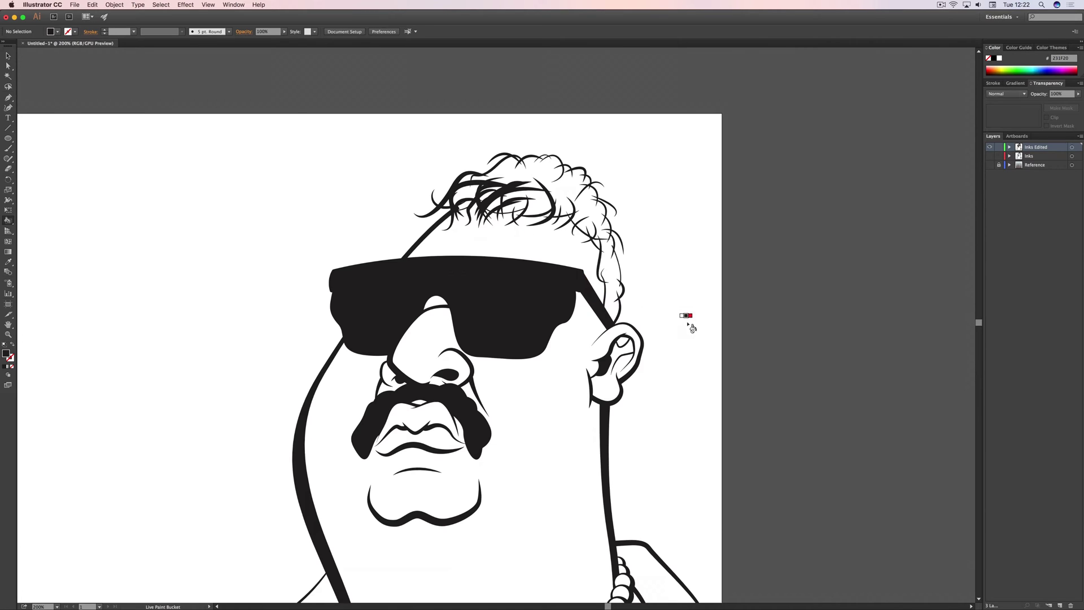
Draw a curved strand with the Pen tool from the middle of the fringe to the hair above the temple.
{"action": "key", "text": "space"}
{"action": "left_click_drag", "start_coordinate": [689, 317], "coordinate": [698, 223]}
{"action": "mouse_move", "coordinate": [708, 370]}
{"action": "left_mouse_down"}
{"action": "mouse_move", "coordinate": [690, 205]}
{"action": "mouse_move", "coordinate": [700, 358]}
{"action": "left_mouse_up"}
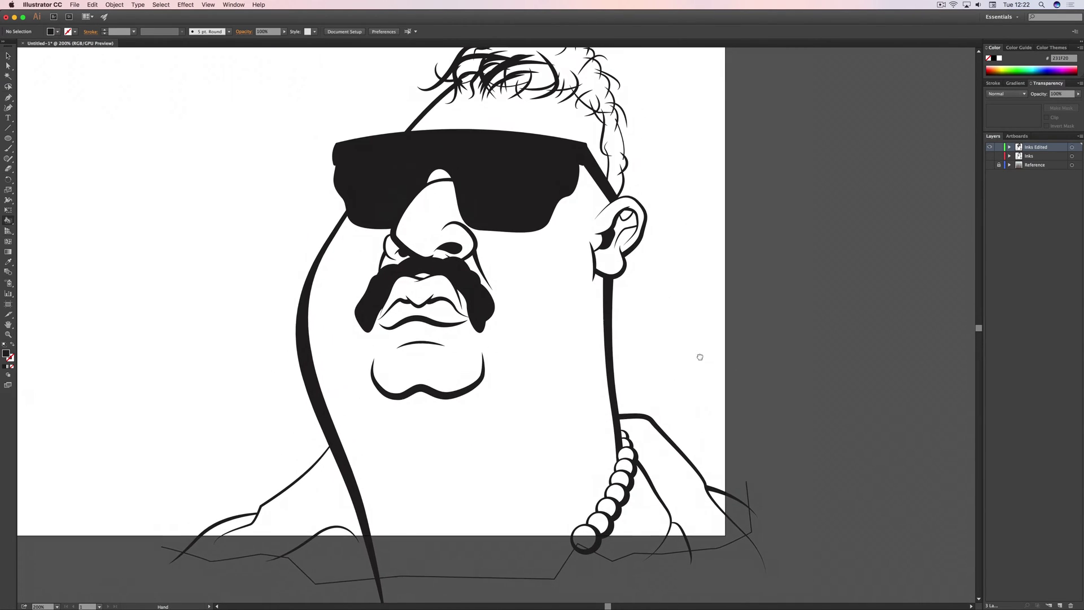
{"action": "left_click_drag", "start_coordinate": [703, 262], "coordinate": [682, 379]}
{"action": "left_click_drag", "start_coordinate": [670, 304], "coordinate": [668, 344]}
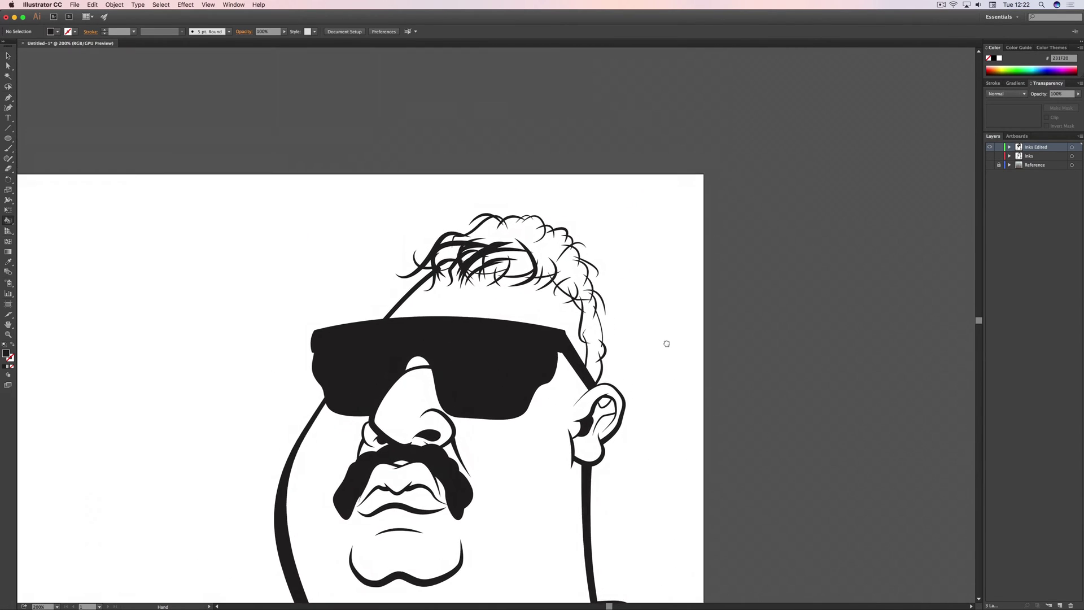
{"action": "key", "text": "super+equal"}
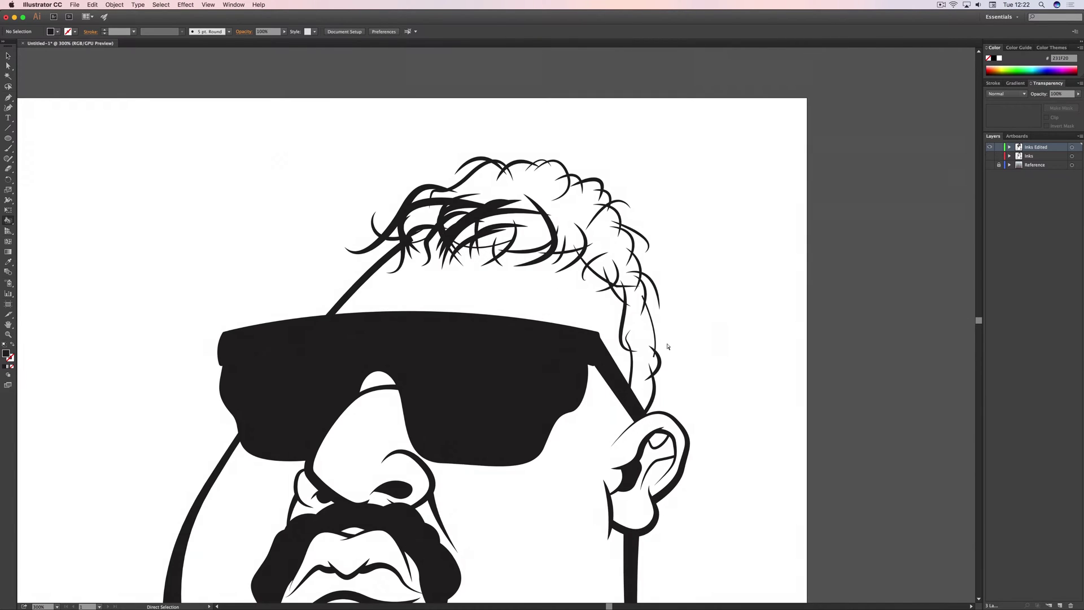
{"action": "left_click_drag", "start_coordinate": [764, 269], "coordinate": [714, 317]}
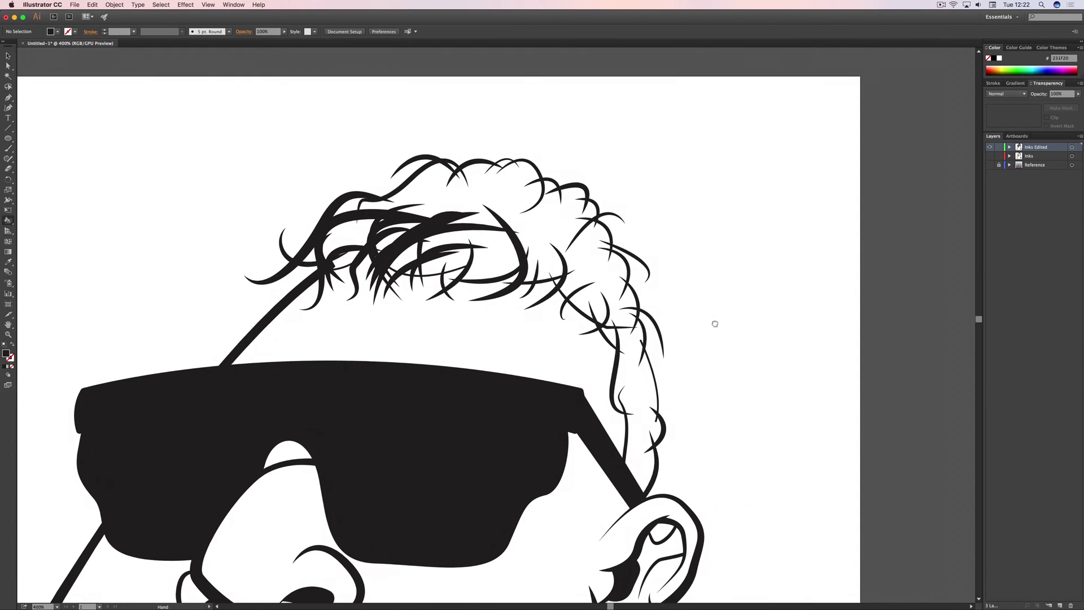
{"action": "left_click", "coordinate": [8, 98]}
{"action": "left_click", "coordinate": [459, 269]}
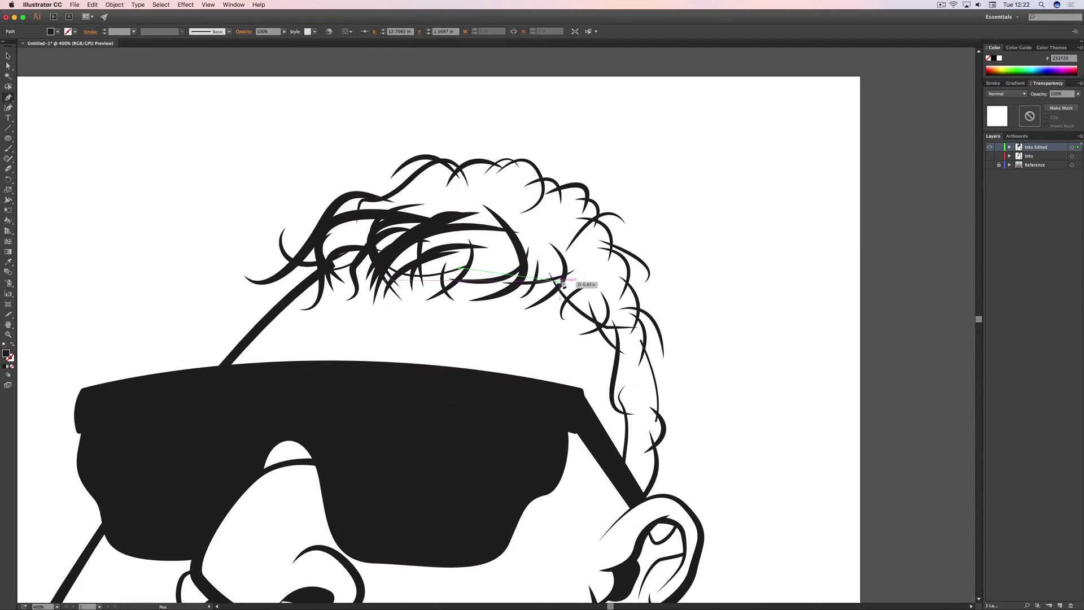
{"action": "left_click_drag", "start_coordinate": [553, 279], "coordinate": [574, 310]}
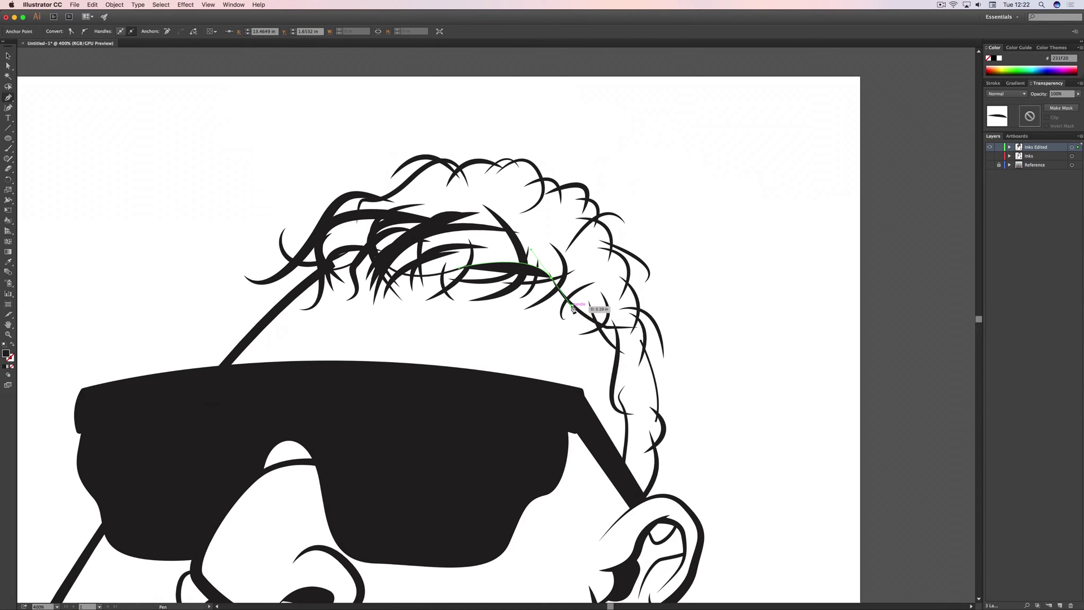
Give the new strand no fill and a 2 pt stroke with the tapered width profile, and deselect it.
{"action": "key", "text": "v"}
{"action": "left_click", "coordinate": [133, 32]}
{"action": "left_click", "coordinate": [144, 78]}
{"action": "left_click", "coordinate": [688, 176]}
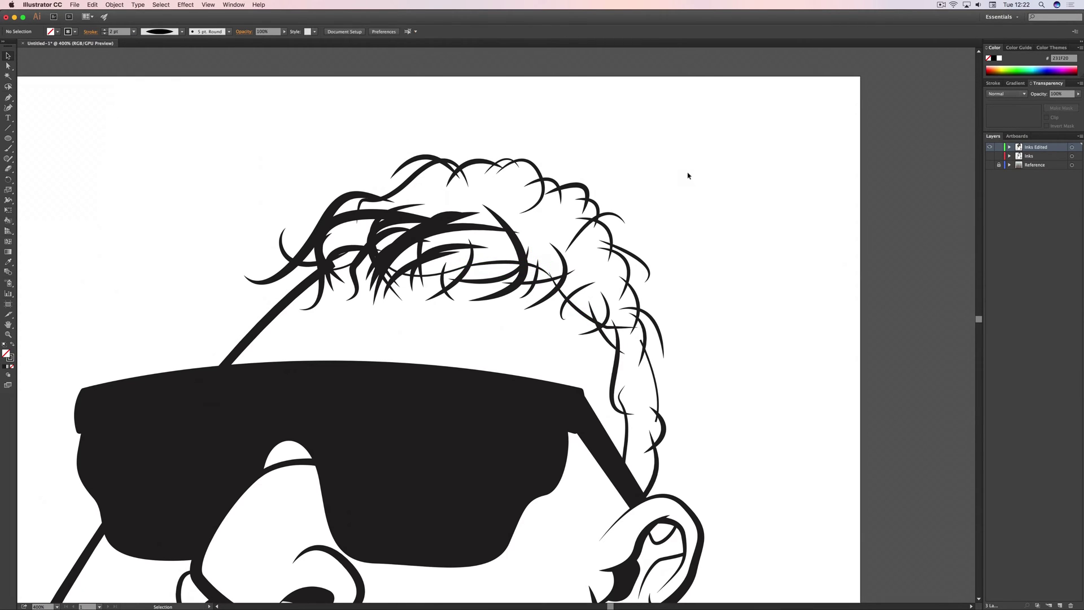
Add short tapered strands across the gap at the temple end of the fringe and inside the fringe.
{"action": "left_click", "coordinate": [8, 98]}
{"action": "left_click", "coordinate": [542, 286]}
{"action": "left_click_drag", "start_coordinate": [551, 261], "coordinate": [558, 259]}
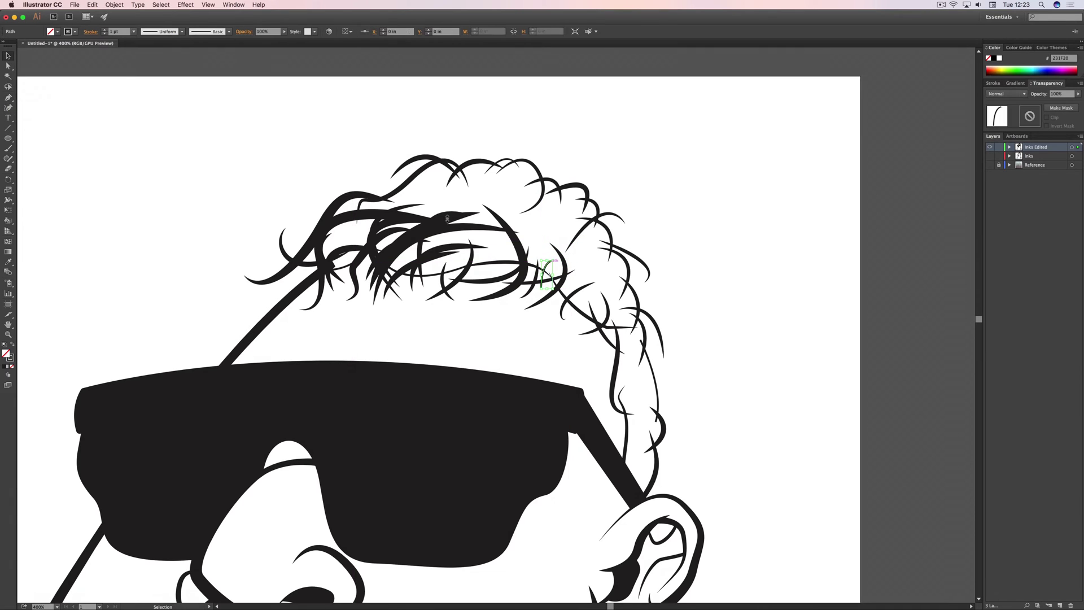
{"action": "key", "text": "v"}
{"action": "left_click", "coordinate": [257, 75]}
{"action": "left_click_drag", "start_coordinate": [423, 288], "coordinate": [479, 275]}
{"action": "left_click", "coordinate": [196, 78]}
{"action": "scroll", "coordinate": [196, 77], "scroll_direction": "down", "scroll_amount": 1}
Draw further short tapered strands with the Pen tool to close the remaining gaps along the fringe's lower edge.
{"action": "key", "text": "p"}
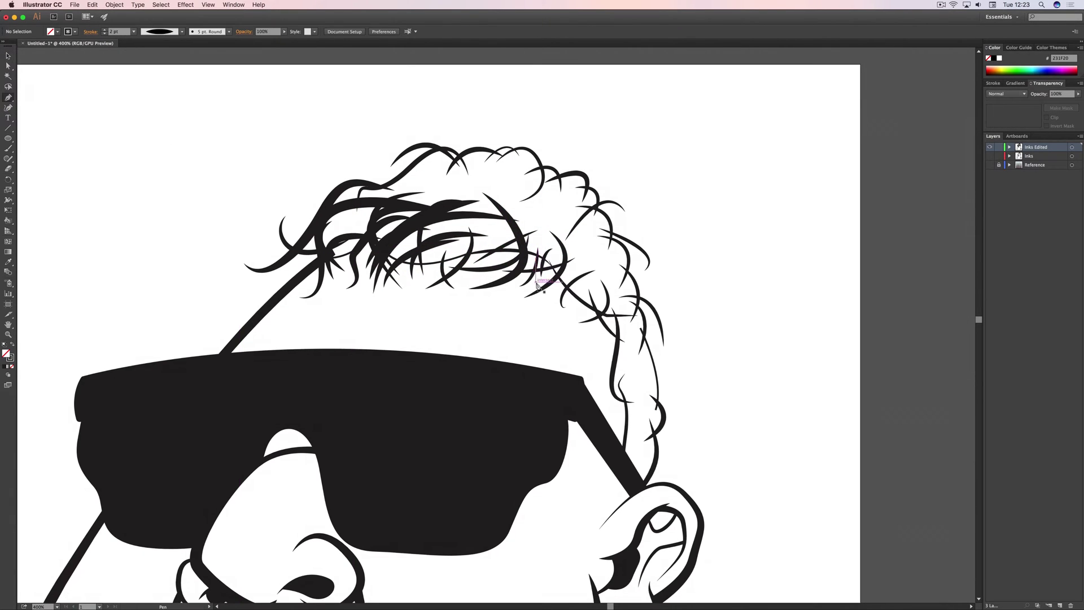
{"action": "left_click", "coordinate": [536, 284]}
{"action": "left_click_drag", "start_coordinate": [540, 238], "coordinate": [556, 227]}
{"action": "key", "text": "v"}
{"action": "left_click", "coordinate": [689, 123]}
{"action": "left_click", "coordinate": [534, 259]}
{"action": "left_click", "coordinate": [704, 225]}
{"action": "left_click", "coordinate": [449, 266]}
{"action": "left_click", "coordinate": [408, 240]}
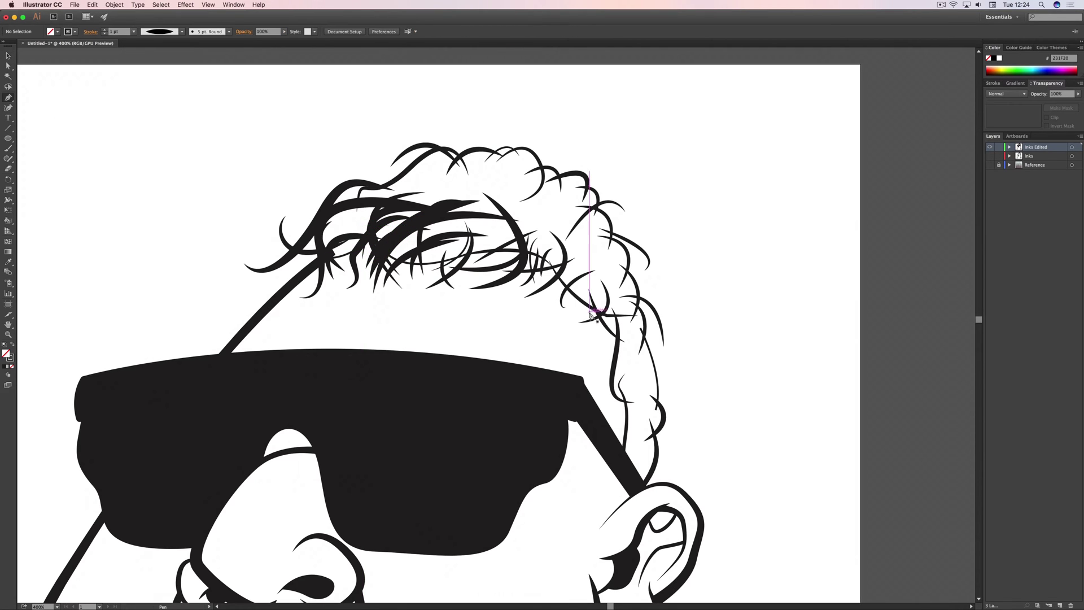
{"action": "left_click", "coordinate": [572, 291]}
{"action": "left_click", "coordinate": [745, 138]}
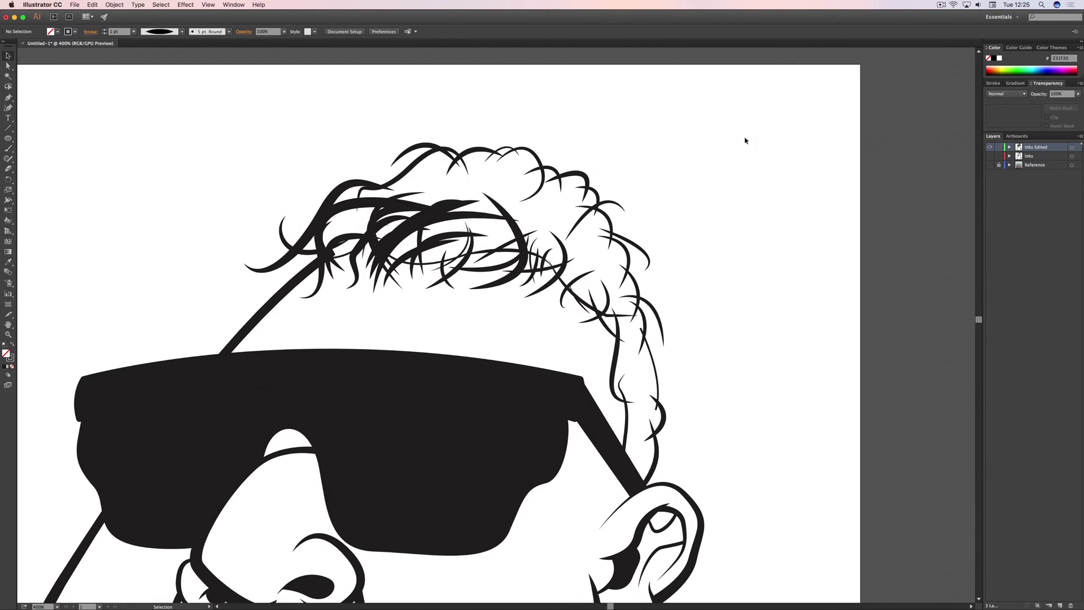
Draw a short curved strand inside the middle loop of the fringe and apply the tapered width profile to it.
{"action": "key", "text": "p"}
{"action": "left_click", "coordinate": [428, 271]}
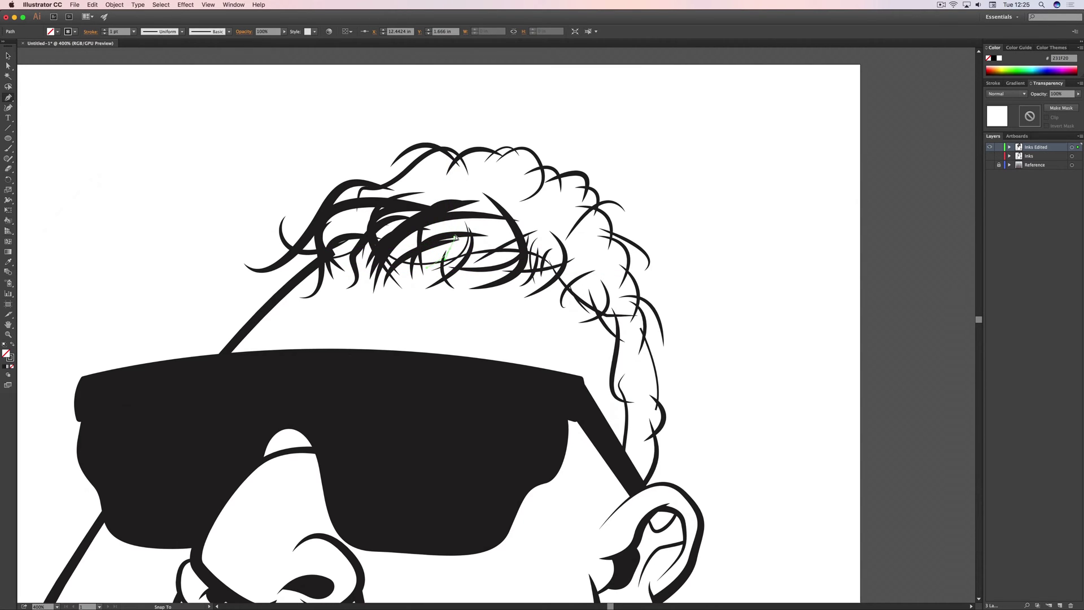
{"action": "left_click", "coordinate": [456, 239]}
{"action": "key", "text": "v"}
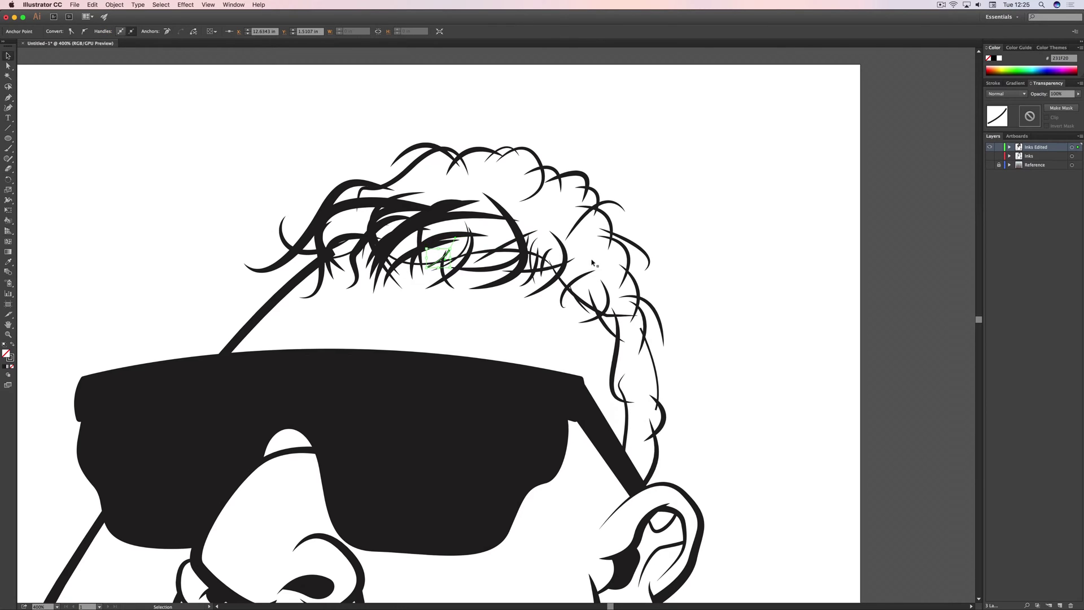
{"action": "left_click", "coordinate": [733, 288]}
{"action": "left_click_drag", "start_coordinate": [445, 270], "coordinate": [414, 249]}
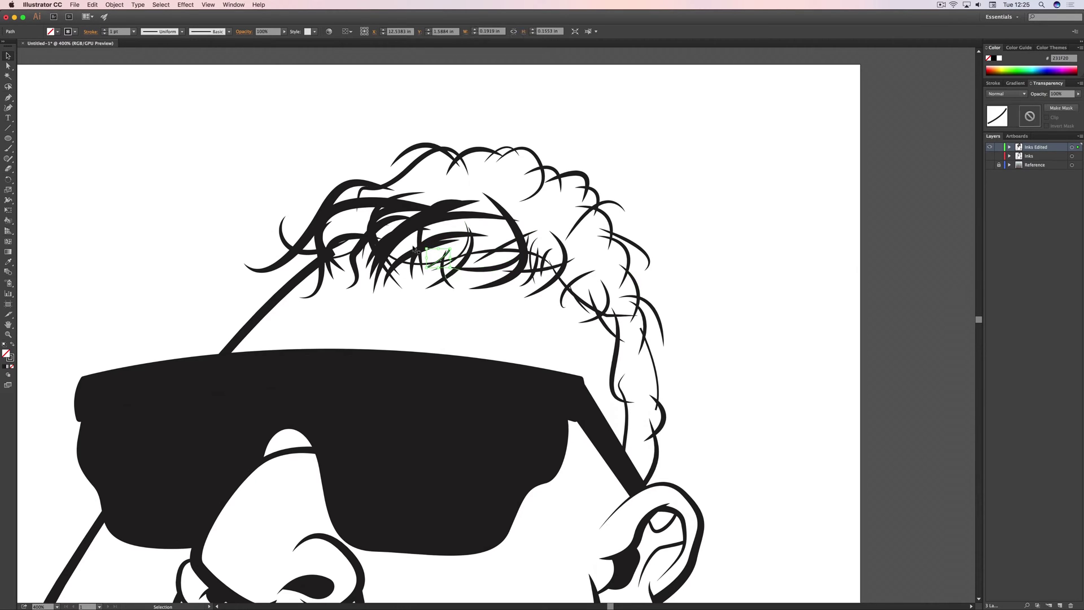
{"action": "left_click", "coordinate": [165, 32]}
{"action": "left_click", "coordinate": [150, 47]}
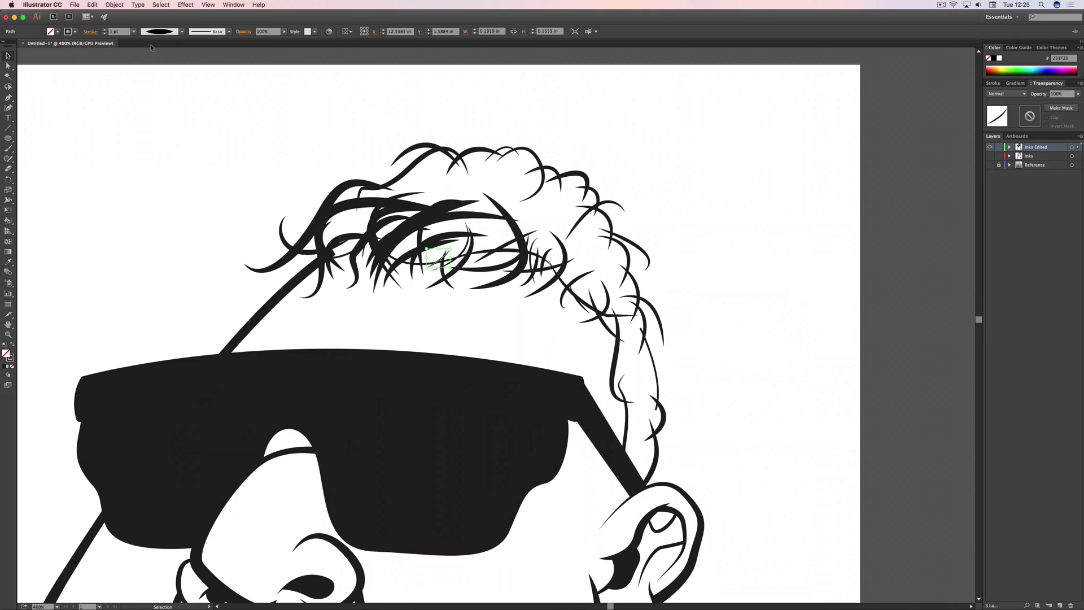
{"action": "left_click", "coordinate": [197, 72]}
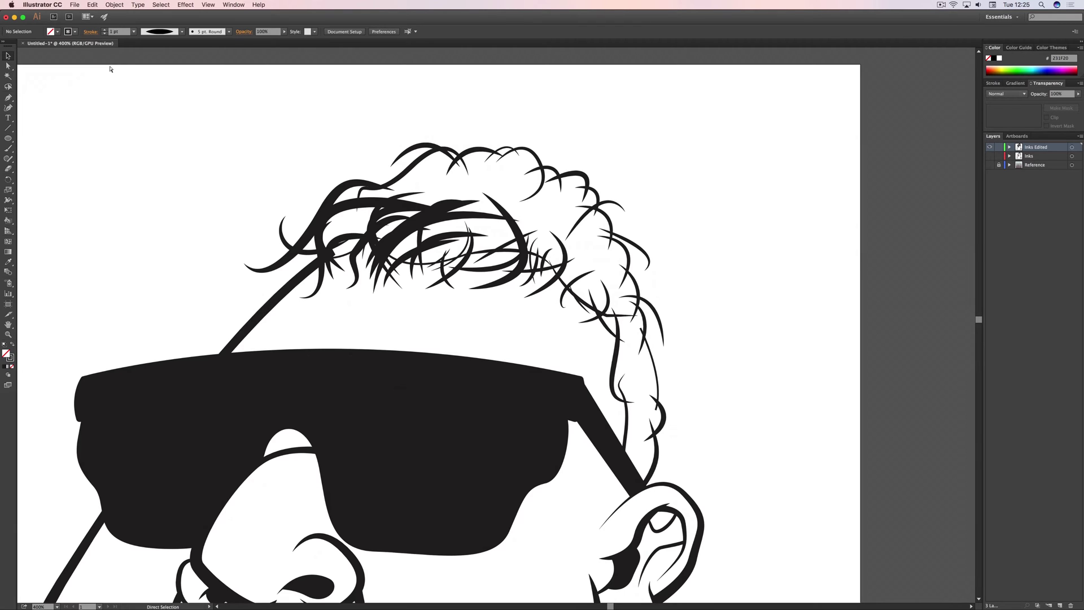
Expand the appearance of all artwork, and expand it again with Object, Fill and Stroke enabled.
{"action": "key", "text": "super+a"}
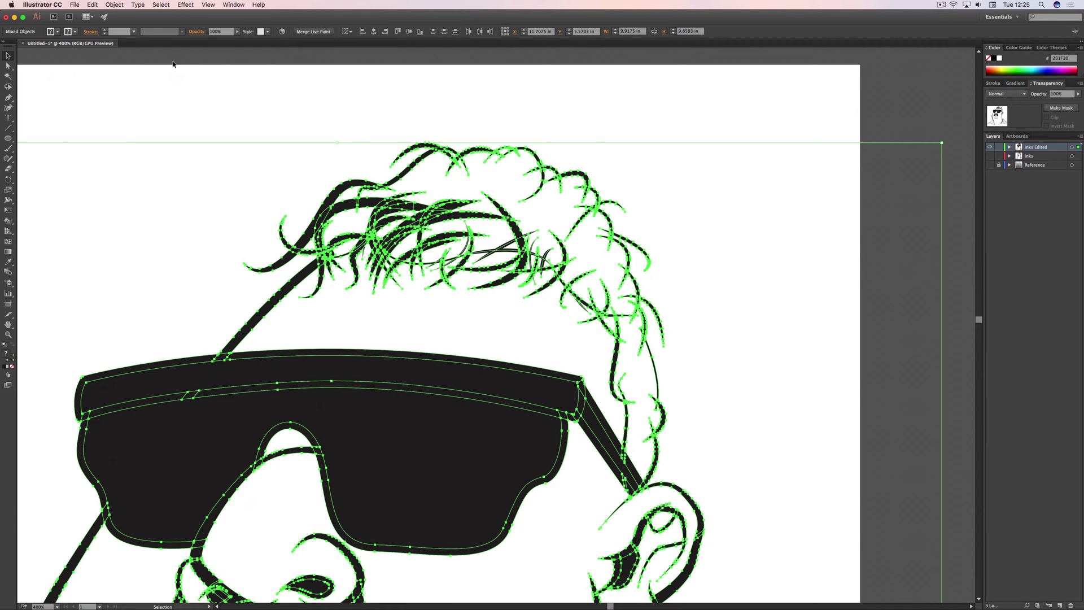
{"action": "left_click", "coordinate": [115, 5]}
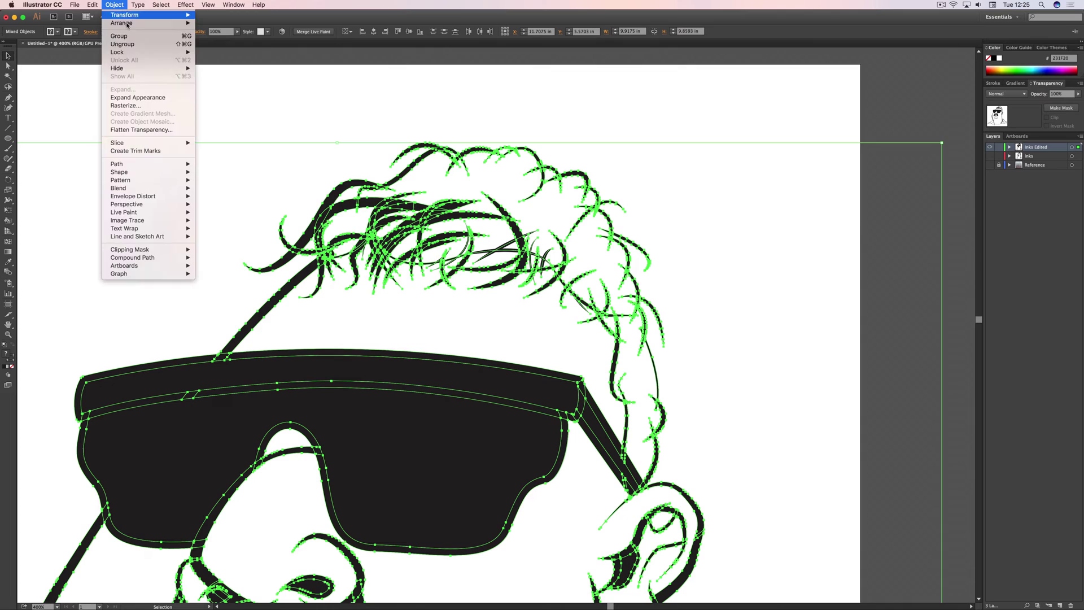
{"action": "left_click", "coordinate": [146, 97]}
{"action": "left_click", "coordinate": [115, 5]}
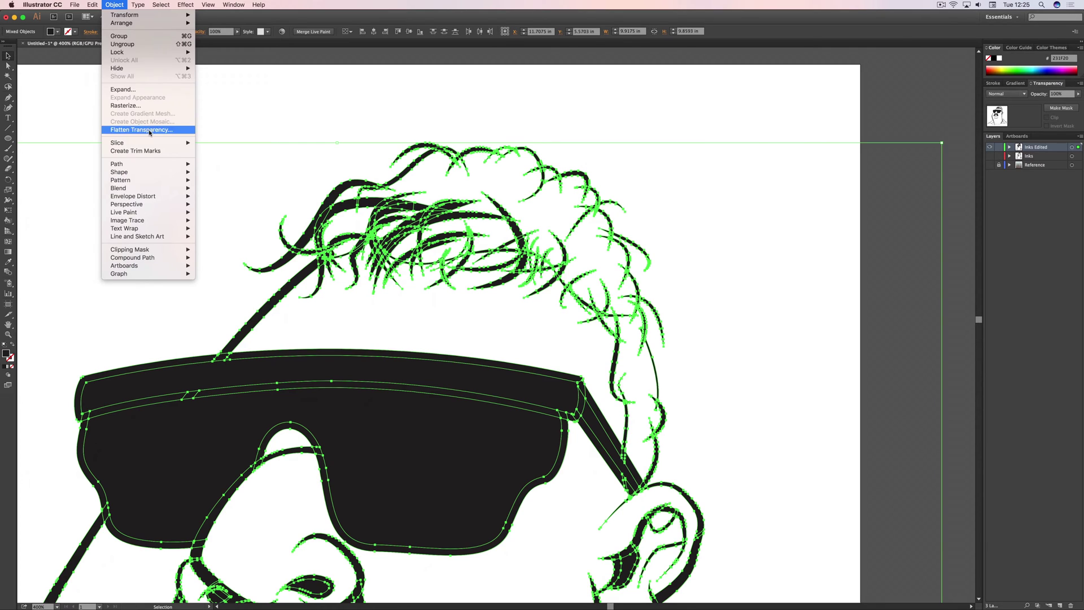
{"action": "left_click", "coordinate": [145, 89]}
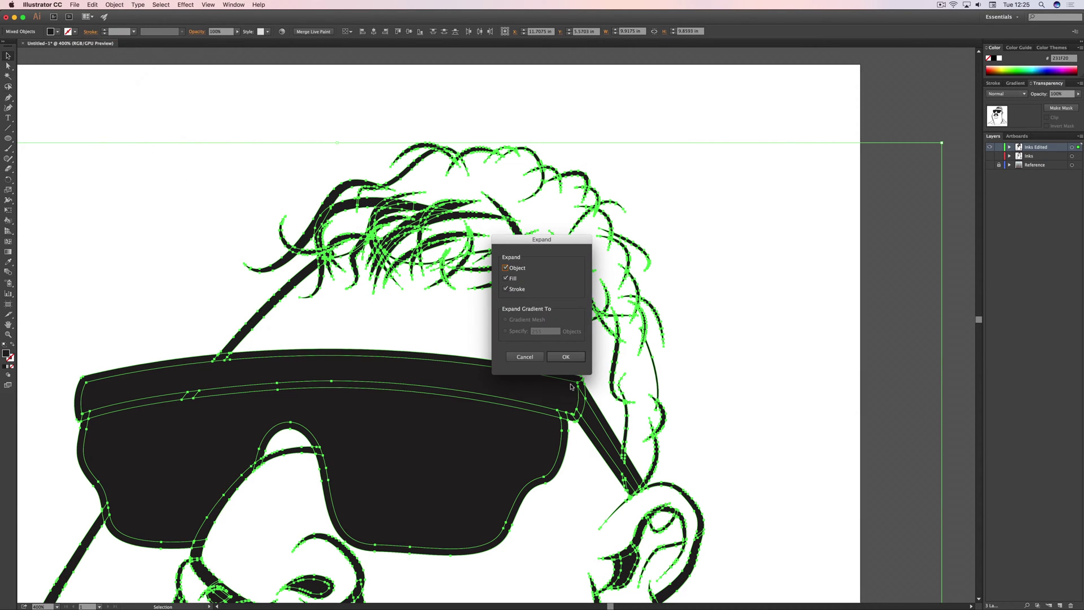
{"action": "left_click", "coordinate": [562, 357]}
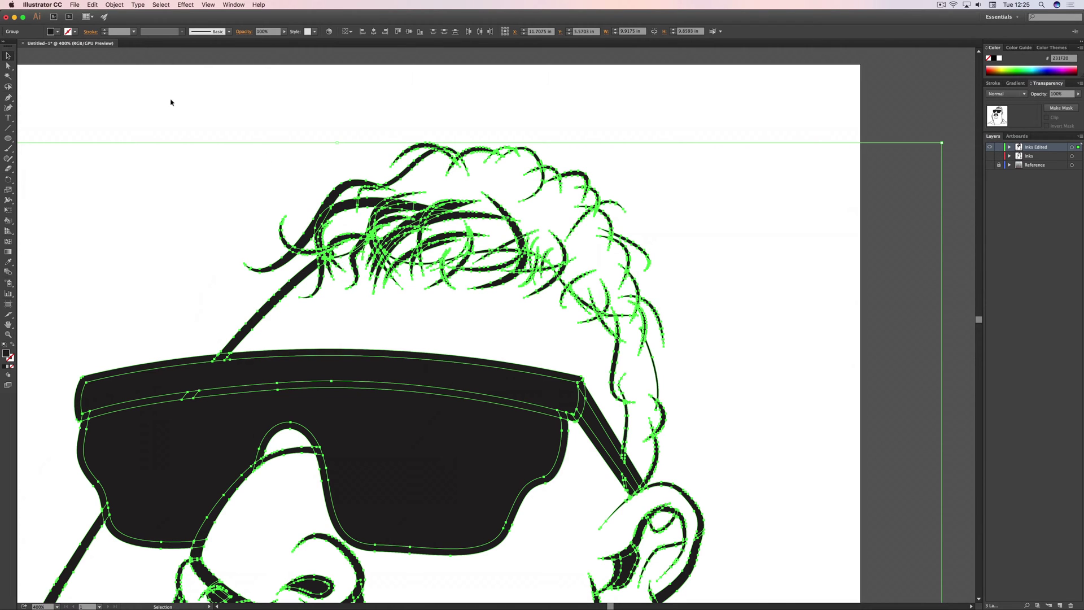
Turn the expanded artwork into a Live Paint group, expand that group and deselect it.
{"action": "left_click", "coordinate": [110, 5]}
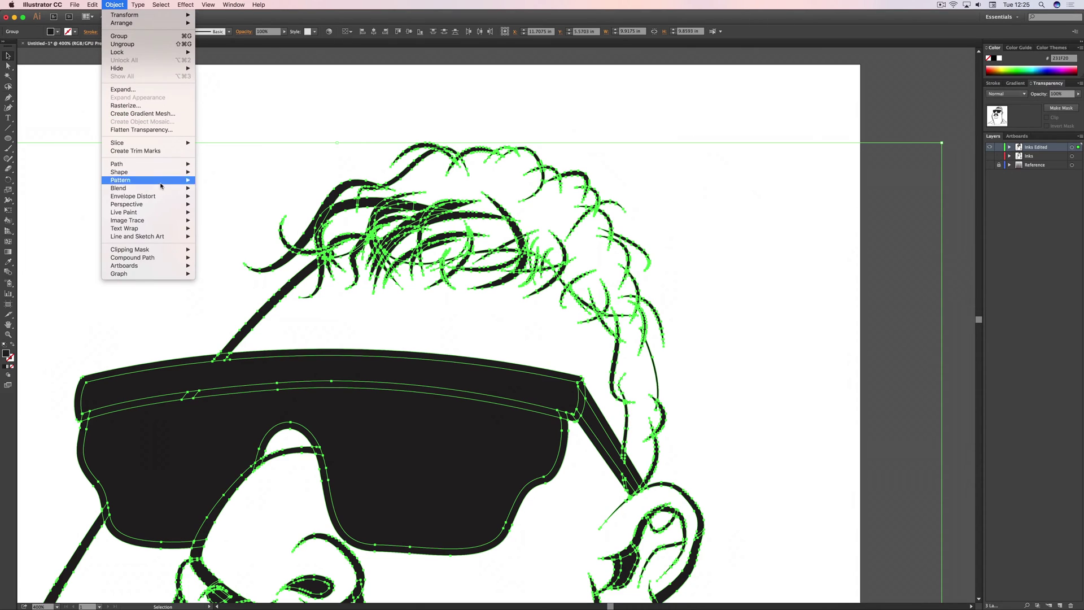
{"action": "left_click", "coordinate": [206, 212]}
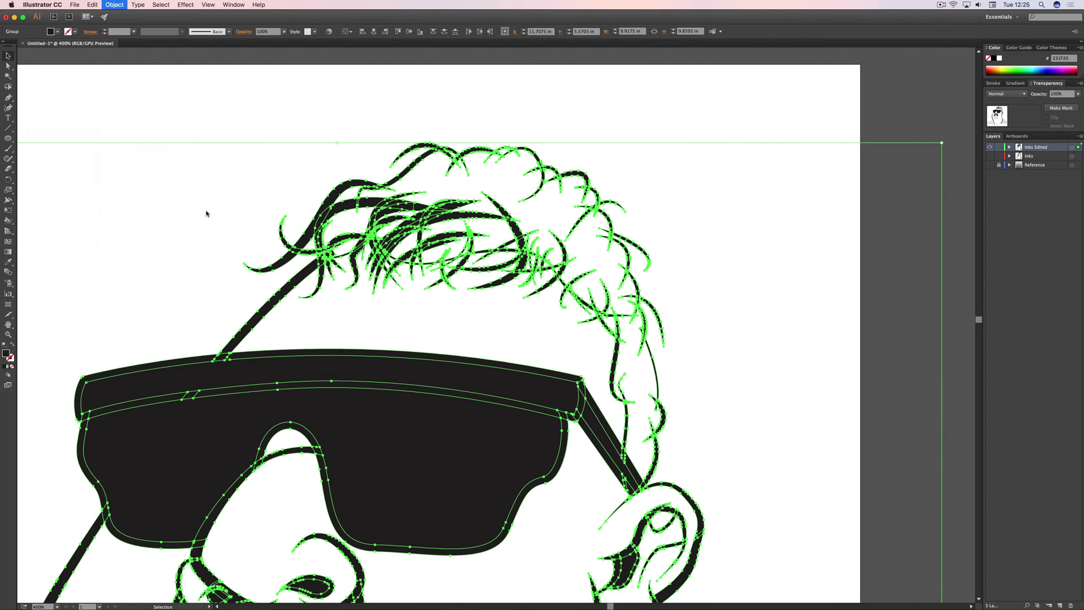
{"action": "left_click", "coordinate": [121, 5]}
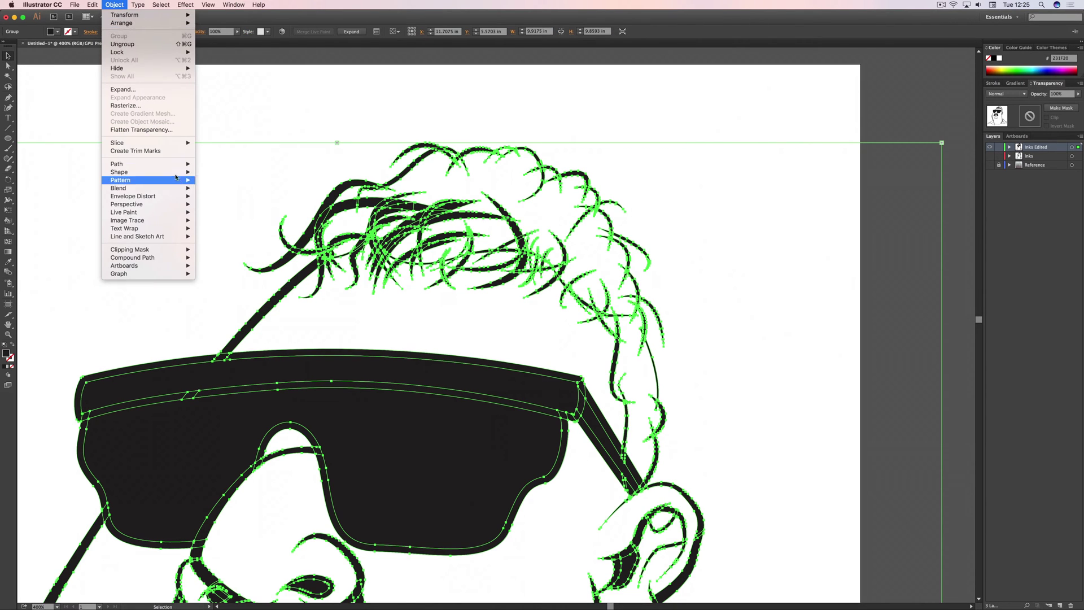
{"action": "mouse_move", "coordinate": [161, 213]}
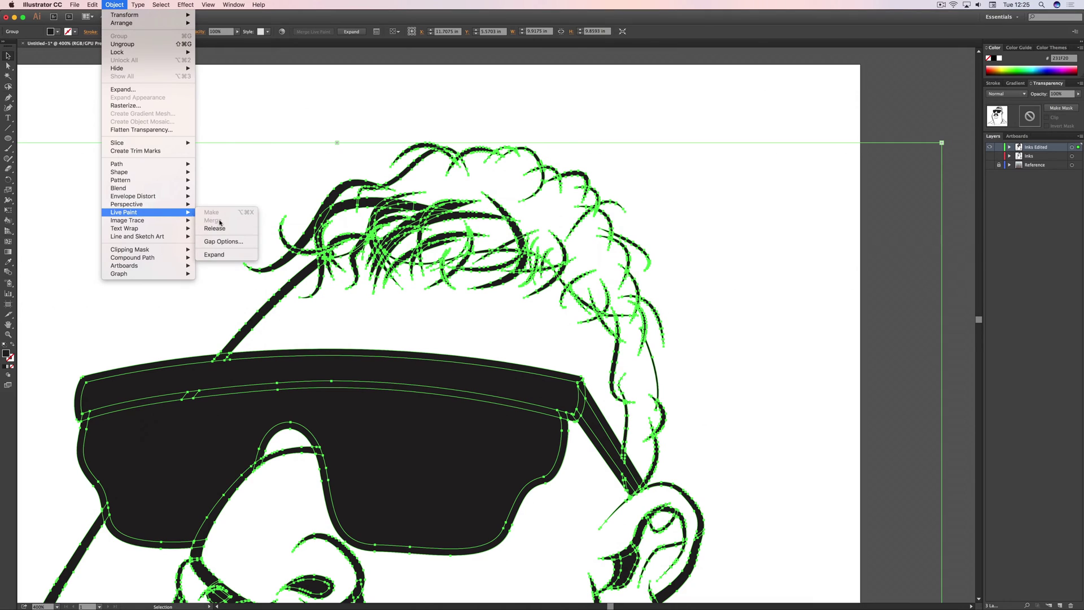
{"action": "left_click", "coordinate": [227, 255]}
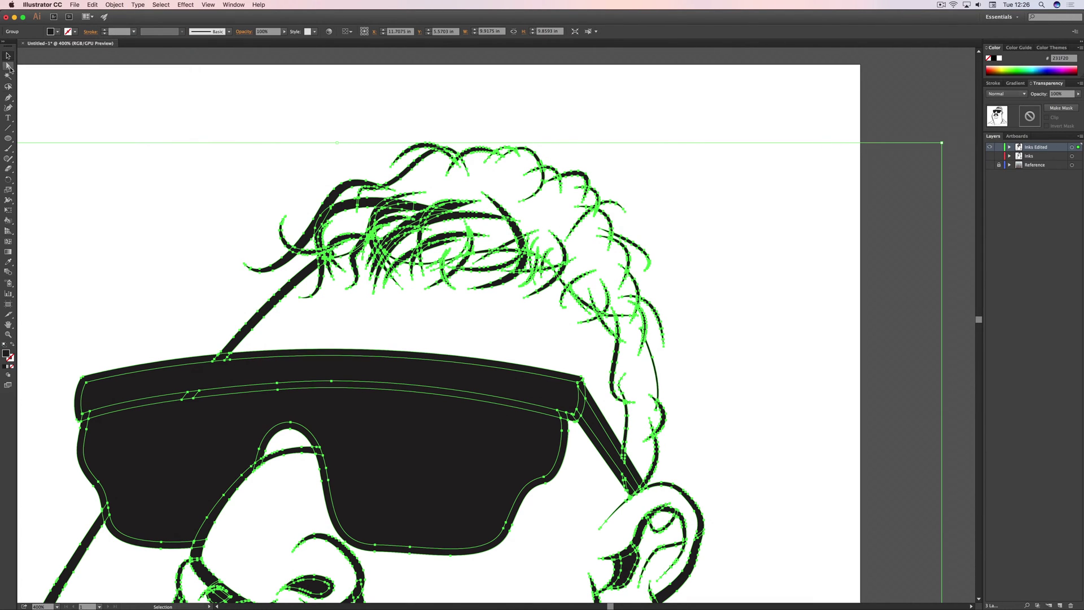
{"action": "left_click", "coordinate": [9, 67]}
{"action": "left_click", "coordinate": [133, 111]}
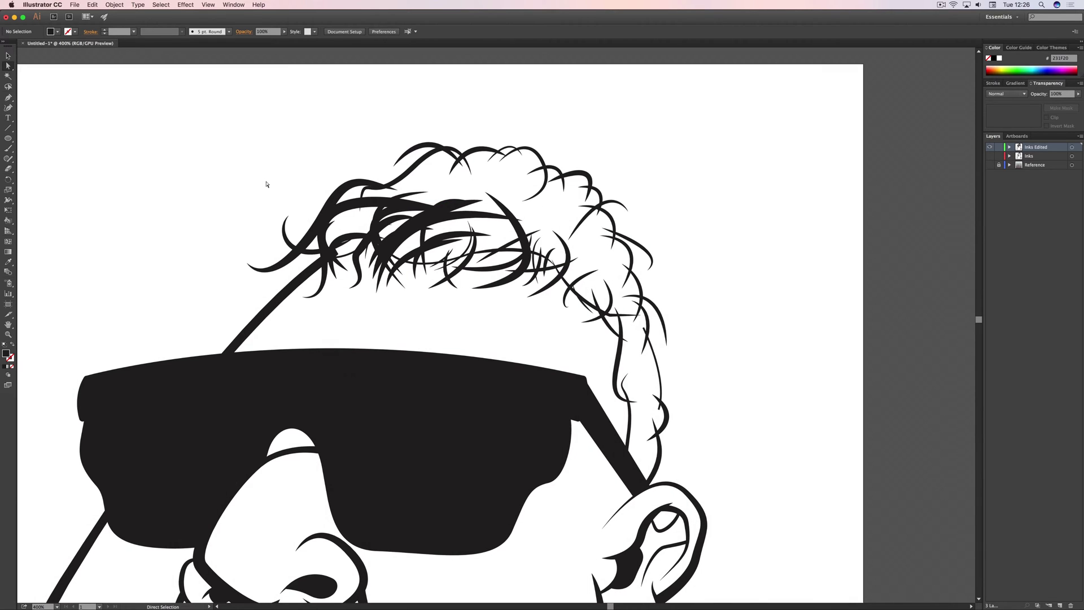
Turn all the artwork into a Live Paint group again and fill the open area at the crown of the hair with black.
{"action": "key", "text": "k"}
{"action": "key", "text": "super+a"}
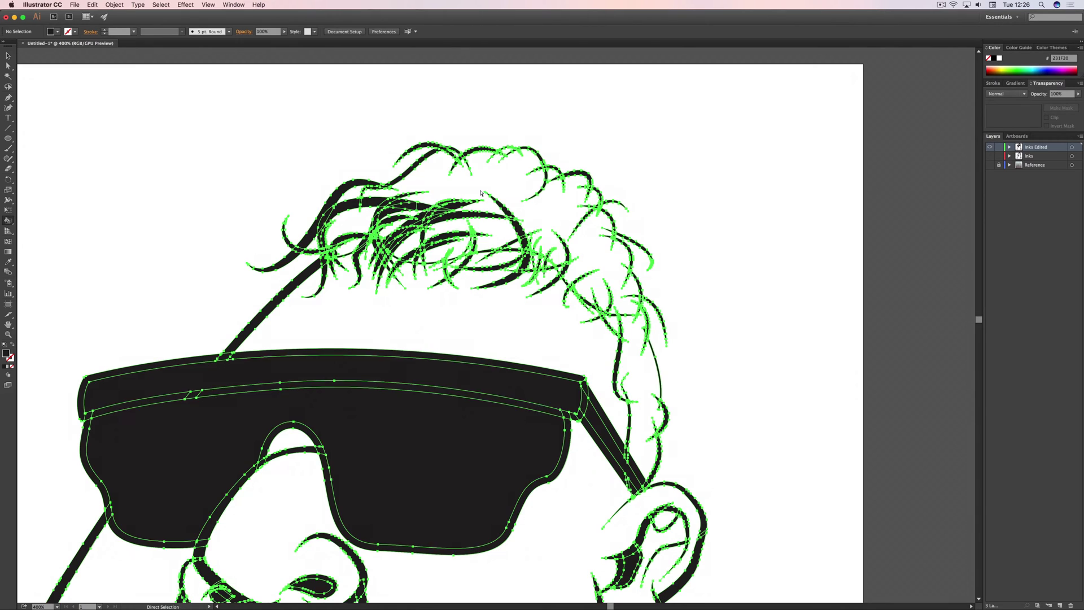
{"action": "left_click", "coordinate": [116, 5]}
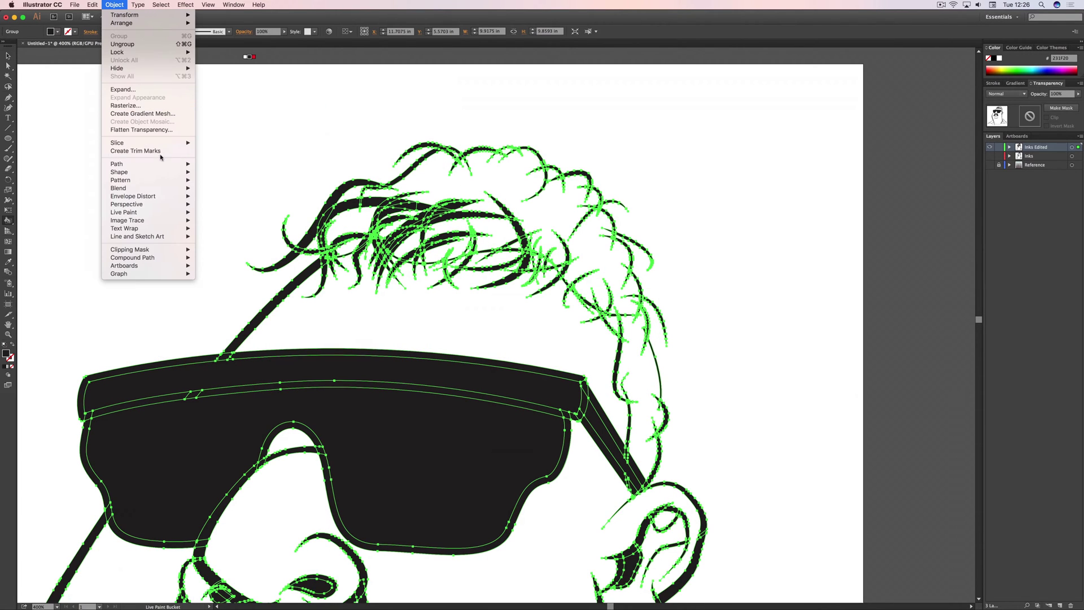
{"action": "mouse_move", "coordinate": [169, 212]}
{"action": "left_click", "coordinate": [213, 212]}
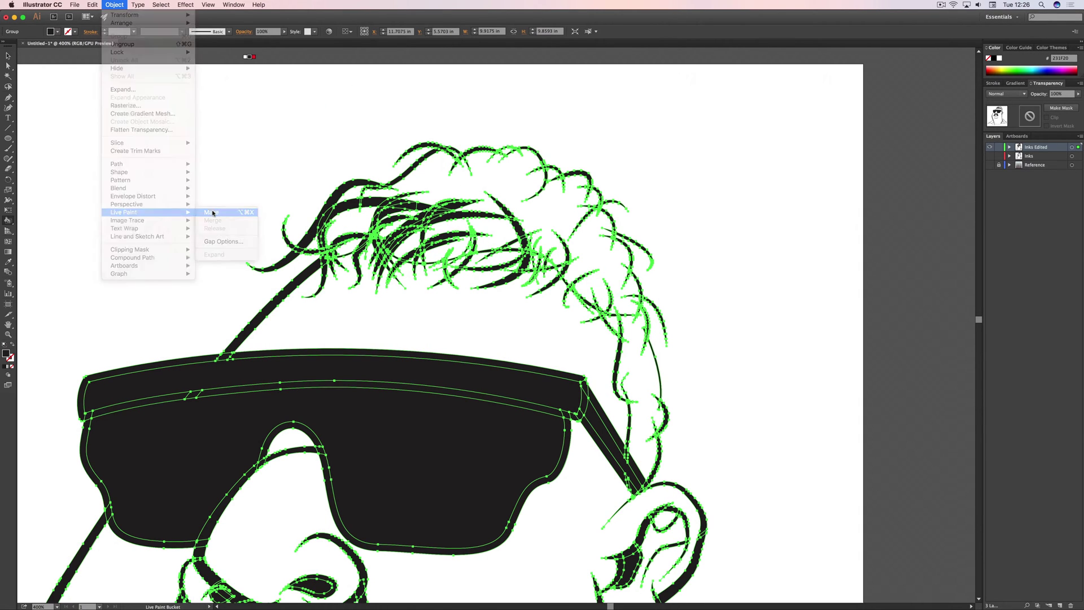
{"action": "left_click", "coordinate": [484, 176]}
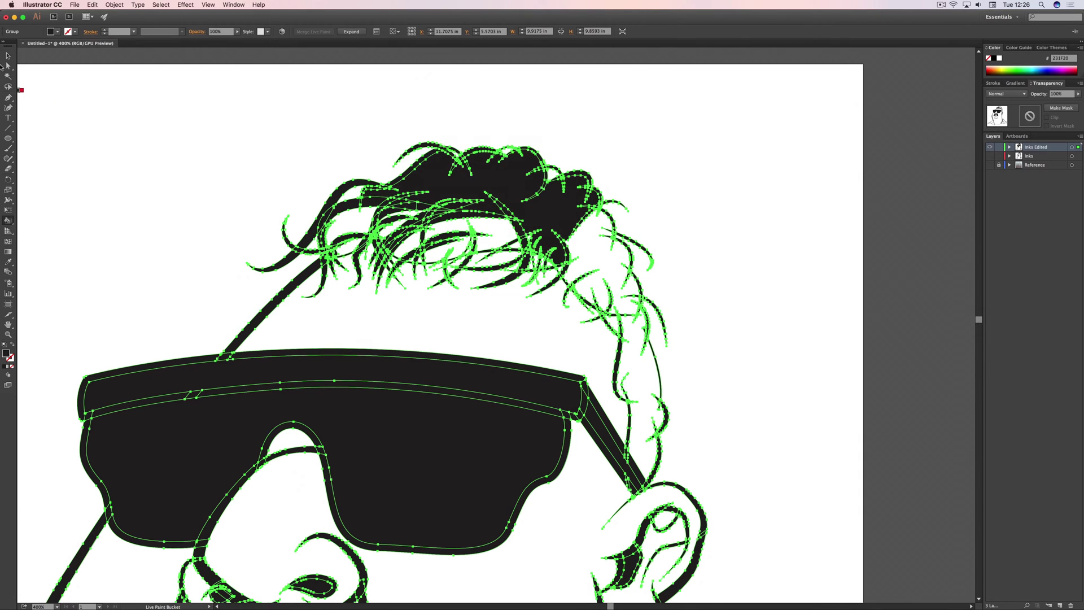
{"action": "left_click", "coordinate": [8, 55]}
{"action": "left_click", "coordinate": [153, 117]}
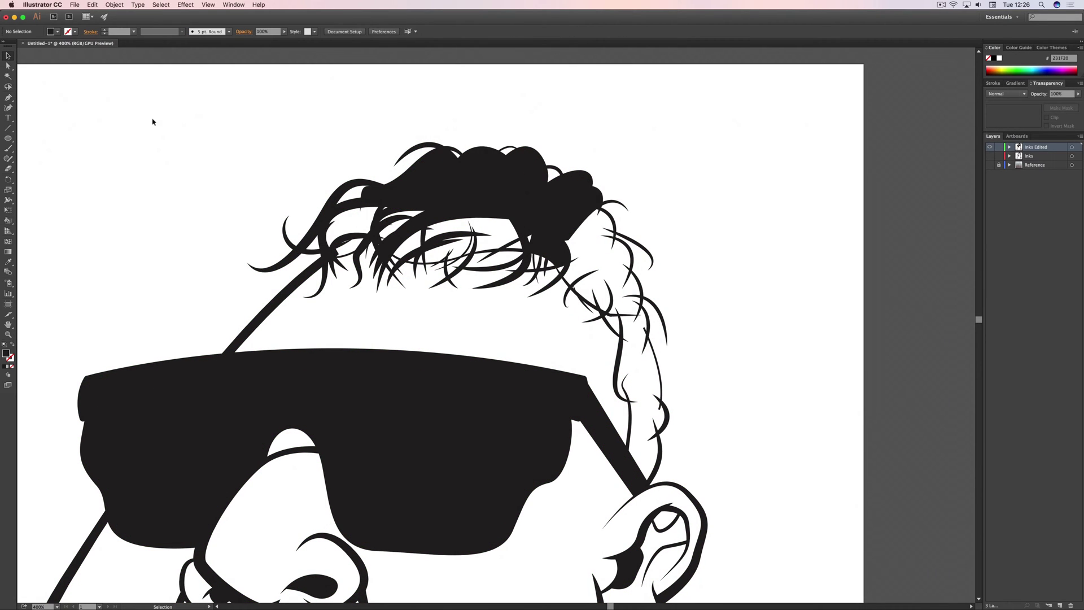
Fill the remaining white areas in the fringe, the curls at the back and the sideburn with black using the Live Paint Bucket.
{"action": "key", "text": "k"}
{"action": "left_click", "coordinate": [345, 242]}
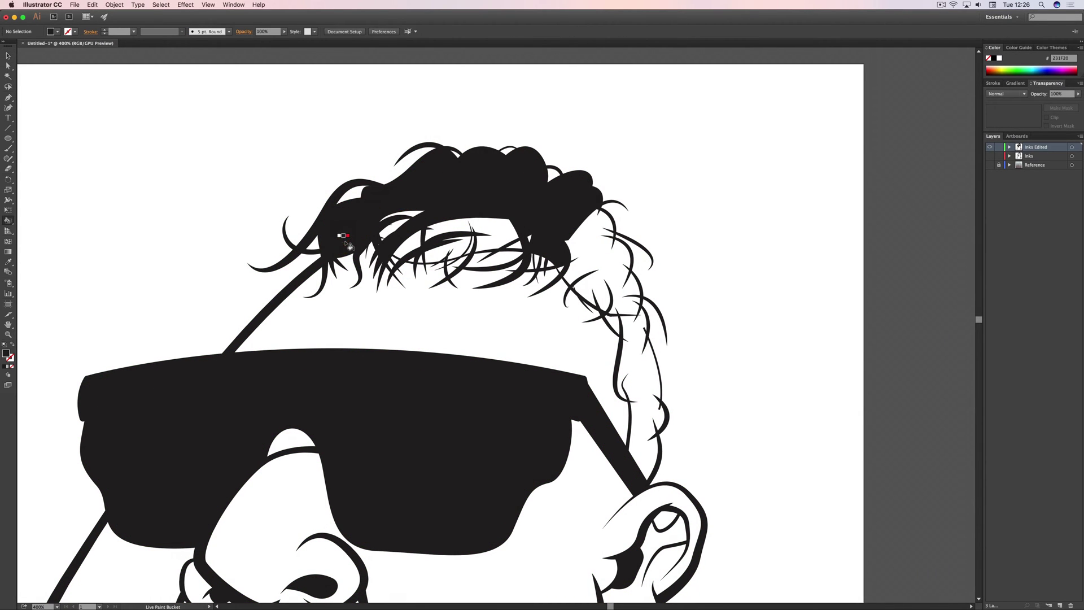
{"action": "left_click", "coordinate": [382, 240]}
{"action": "left_click", "coordinate": [413, 249]}
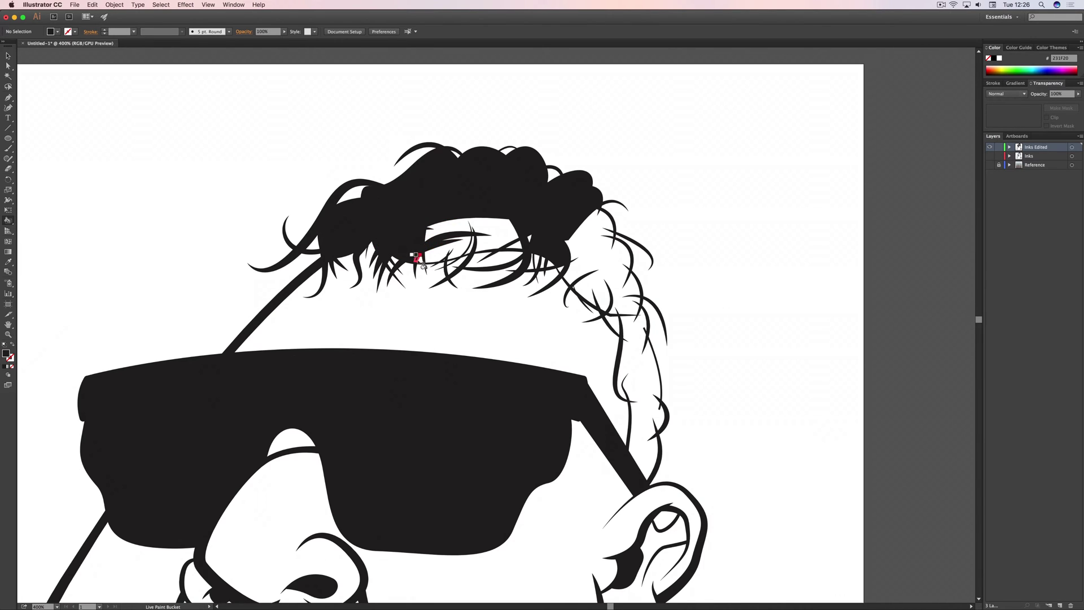
{"action": "left_click", "coordinate": [472, 228]}
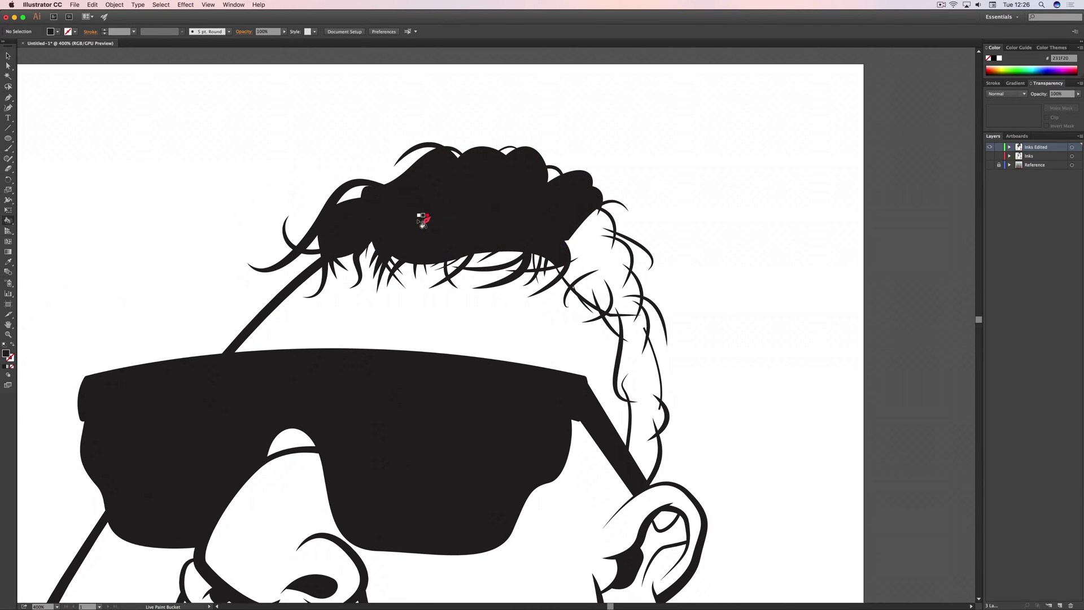
{"action": "left_click", "coordinate": [592, 244]}
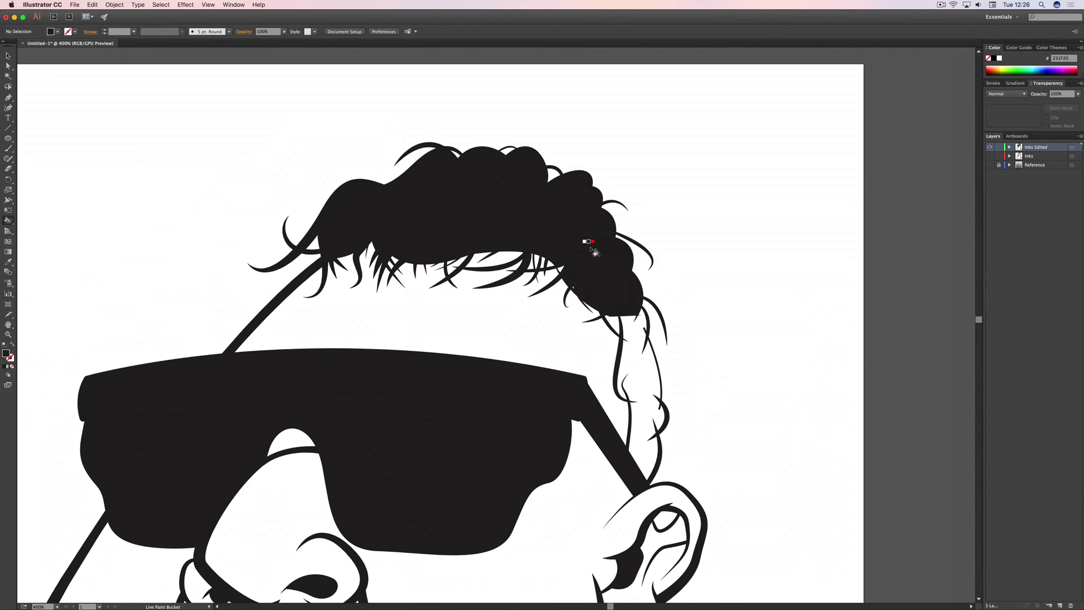
{"action": "left_click", "coordinate": [635, 325]}
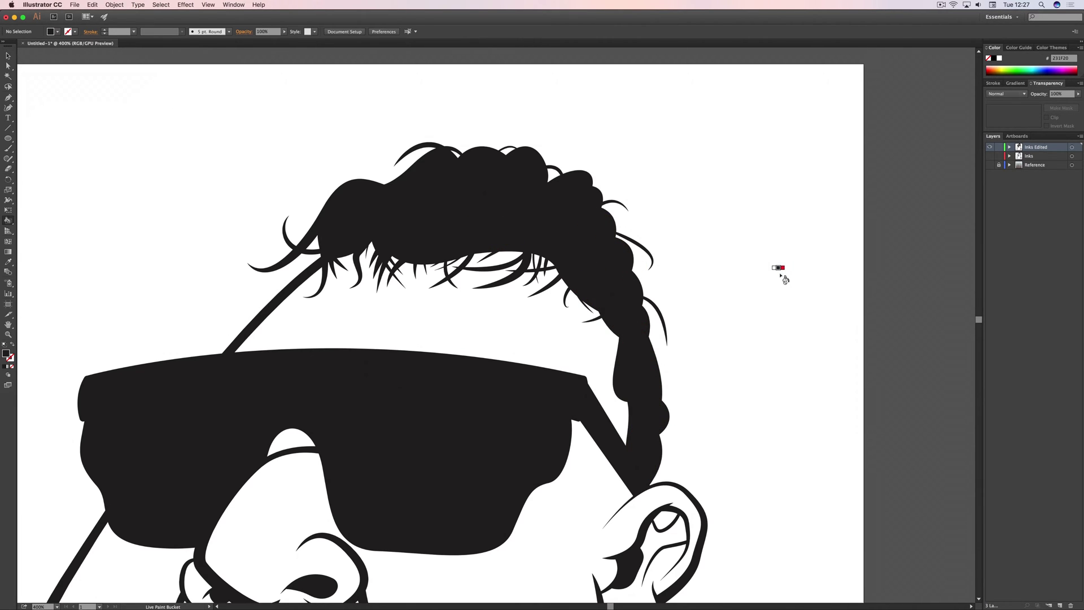
Fill the small gap where the cheek line meets the moustache with black using the Live Paint Bucket.
{"action": "key", "text": "super+minus"}
{"action": "key", "text": "super+minus"}
{"action": "left_click_drag", "start_coordinate": [740, 393], "coordinate": [855, 253]}
{"action": "key", "text": "super+minus"}
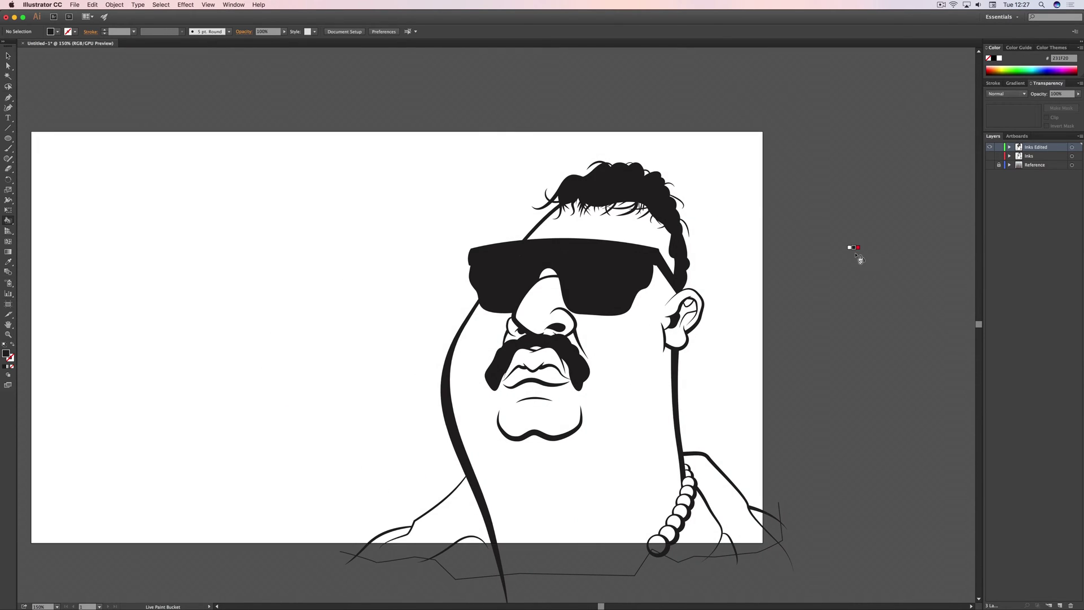
{"action": "key", "text": "p"}
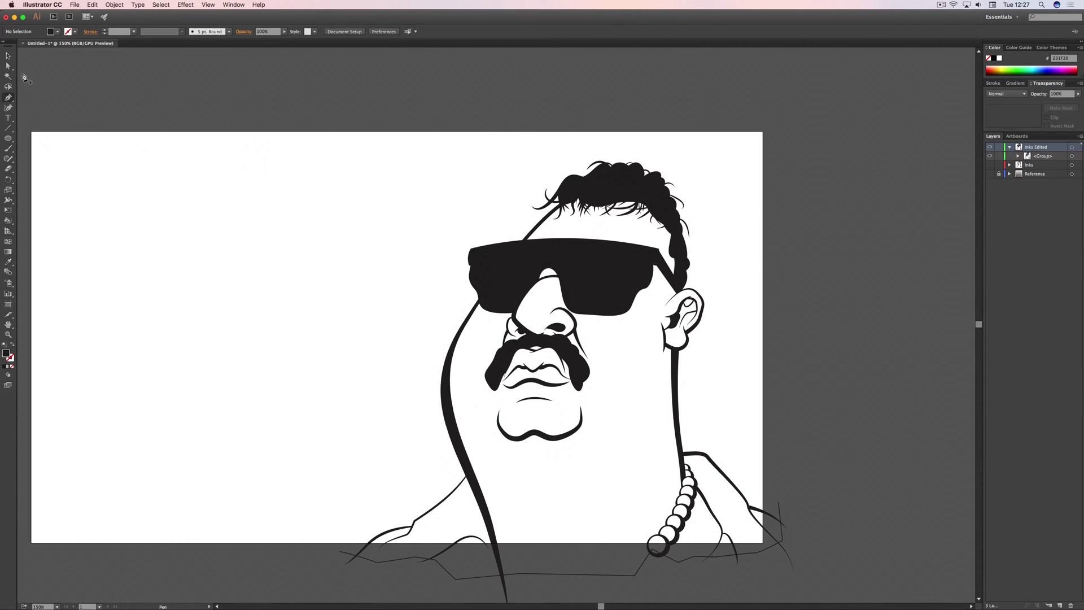
{"action": "left_click", "coordinate": [54, 34]}
{"action": "scroll", "coordinate": [508, 283], "scroll_direction": "up", "scroll_amount": 8}
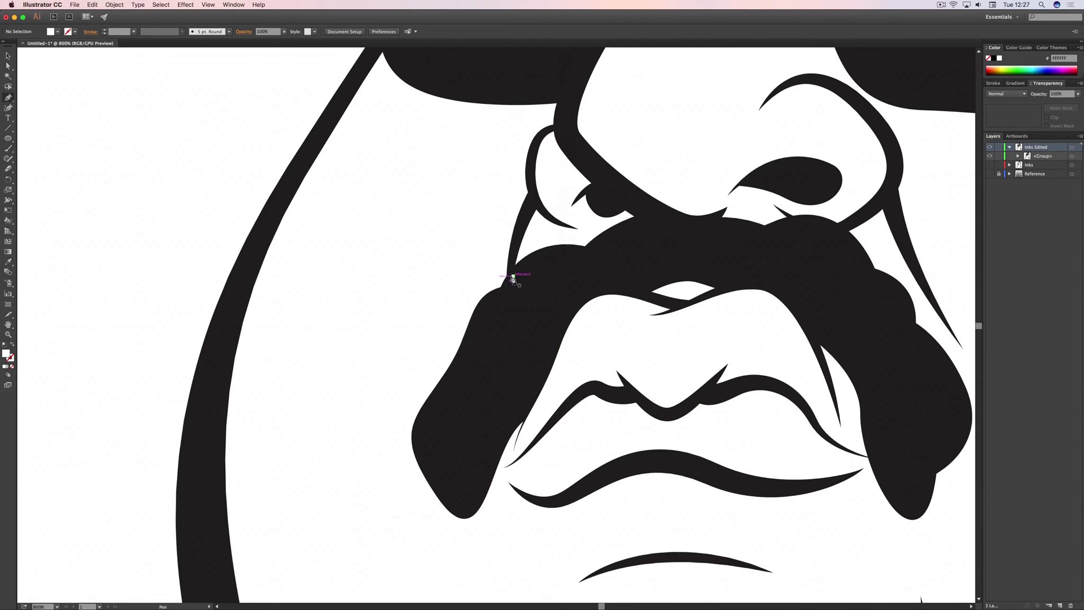
{"action": "key", "text": "k"}
{"action": "double_click", "coordinate": [6, 354]}
{"action": "left_click_drag", "start_coordinate": [523, 346], "coordinate": [531, 367]}
{"action": "key", "text": "Return"}
{"action": "left_click", "coordinate": [506, 285]}
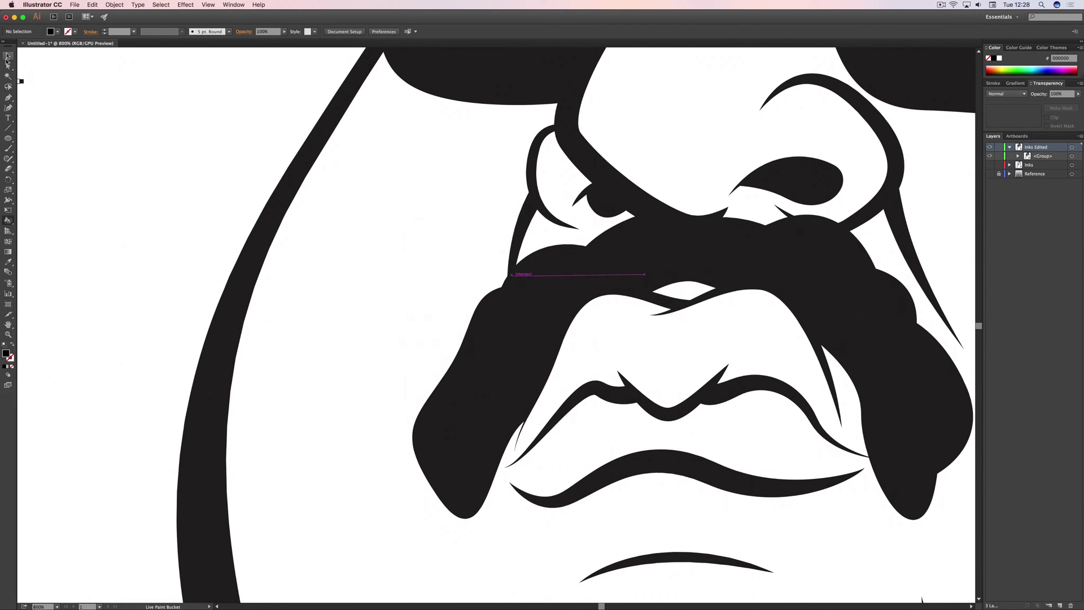
Draw a curved white highlight stroke with no fill inside the moustache's upper-left lobe and apply the tapered width profile.
{"action": "left_click", "coordinate": [8, 56]}
{"action": "key", "text": "p"}
{"action": "double_click", "coordinate": [6, 354]}
{"action": "key", "text": "Return"}
{"action": "mouse_move", "coordinate": [477, 320]}
{"action": "left_mouse_down"}
{"action": "mouse_move", "coordinate": [424, 246]}
{"action": "mouse_move", "coordinate": [515, 364]}
{"action": "mouse_move", "coordinate": [501, 384]}
{"action": "left_mouse_up"}
{"action": "left_click", "coordinate": [548, 254]}
{"action": "key", "text": "v"}
{"action": "key", "text": "shift+x"}
{"action": "left_click", "coordinate": [182, 31]}
{"action": "left_click", "coordinate": [166, 63]}
{"action": "left_click", "coordinate": [166, 62]}
Draw a second white highlight along the moustache's middle-left edge and apply the tapered width profile to it.
{"action": "key", "text": "p"}
{"action": "left_click", "coordinate": [491, 300]}
{"action": "mouse_move", "coordinate": [469, 349]}
{"action": "left_mouse_down"}
{"action": "mouse_move", "coordinate": [460, 390]}
{"action": "mouse_move", "coordinate": [424, 417]}
{"action": "left_mouse_up"}
{"action": "left_click", "coordinate": [463, 395]}
{"action": "key", "text": "v"}
{"action": "left_click", "coordinate": [181, 31]}
{"action": "left_click", "coordinate": [165, 62]}
{"action": "left_click", "coordinate": [166, 63]}
Draw a short tapered white highlight inside the outer edge of the moustache's lower-left end.
{"action": "left_click", "coordinate": [8, 97]}
{"action": "left_click_drag", "start_coordinate": [423, 457], "coordinate": [428, 465]}
{"action": "key", "text": "v"}
{"action": "left_click", "coordinate": [181, 31]}
{"action": "left_click", "coordinate": [166, 63]}
{"action": "left_click", "coordinate": [351, 416]}
Draw a tapered white highlight around the left corner and along the upper edge of the sunglasses frame.
{"action": "scroll", "coordinate": [350, 416], "scroll_direction": "up", "scroll_amount": 6}
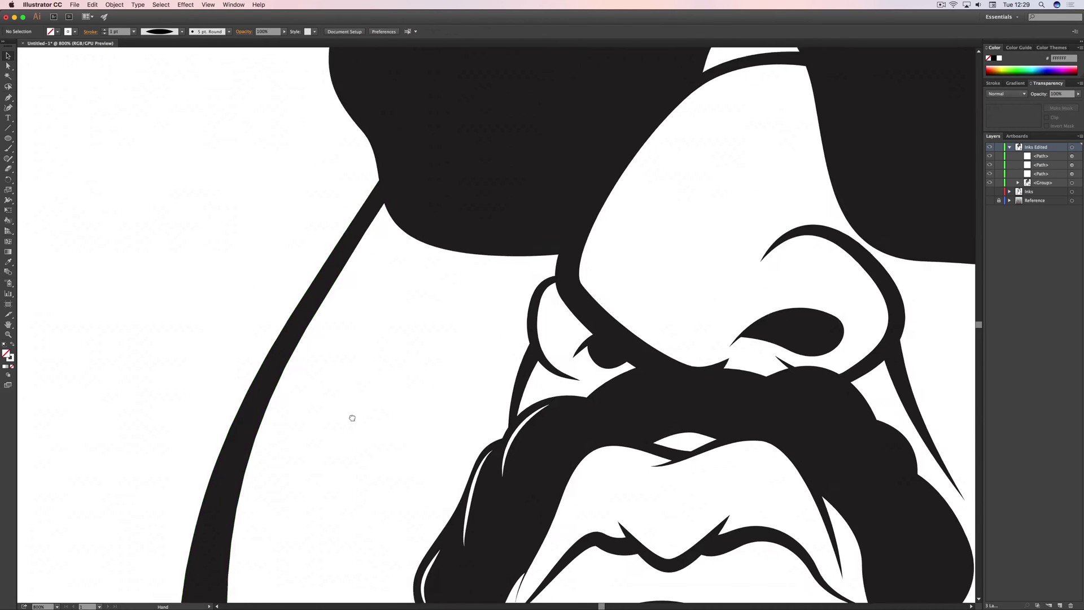
{"action": "key", "text": "super+minus"}
{"action": "key", "text": "p"}
{"action": "key", "text": "ctrl+plus"}
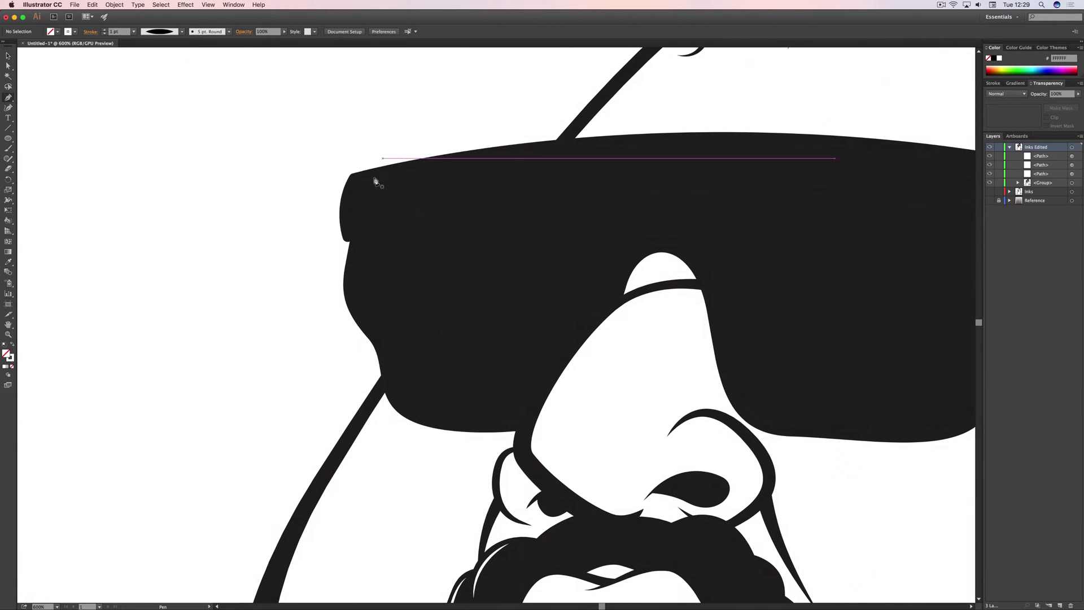
{"action": "left_click", "coordinate": [351, 230]}
{"action": "left_click_drag", "start_coordinate": [358, 184], "coordinate": [364, 179]}
{"action": "key", "text": "super+minus"}
{"action": "left_click_drag", "start_coordinate": [717, 204], "coordinate": [845, 212]}
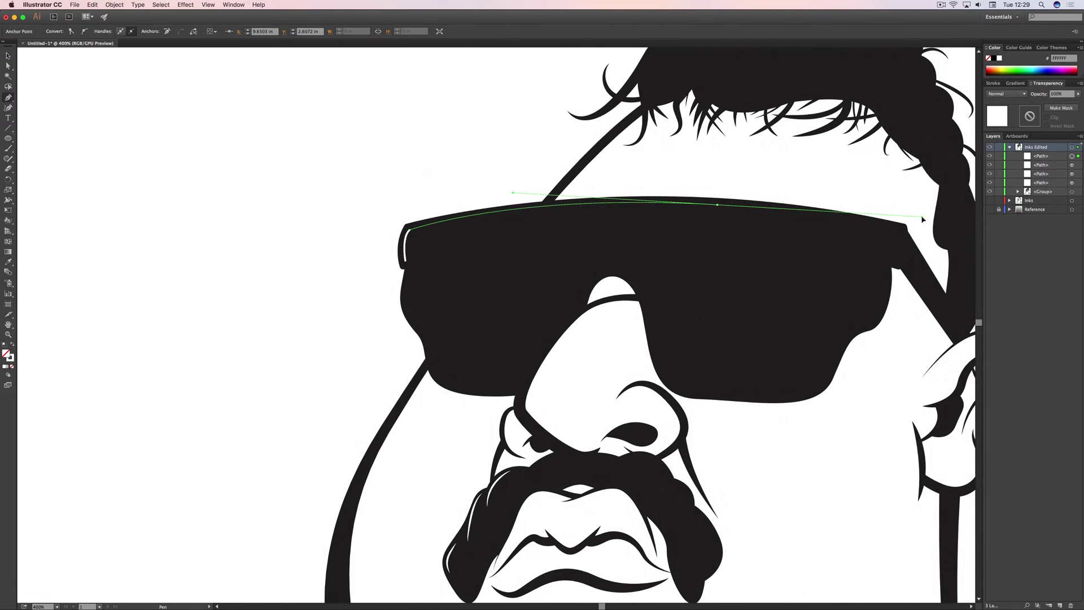
{"action": "key", "text": "v"}
{"action": "left_click", "coordinate": [181, 31]}
{"action": "left_click", "coordinate": [154, 58]}
{"action": "left_click", "coordinate": [254, 126]}
Draw tapered 1 pt white highlights along the front curl and on the left edge of the hair lobe beside it.
{"action": "left_click_drag", "start_coordinate": [398, 147], "coordinate": [187, 313]}
{"action": "key", "text": "p"}
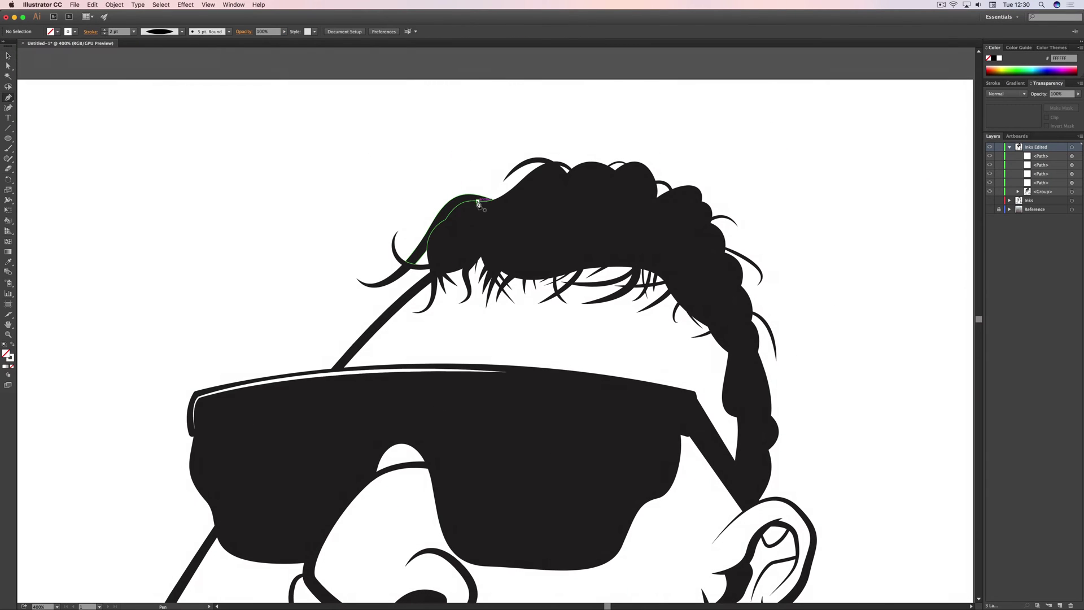
{"action": "left_click", "coordinate": [478, 200]}
{"action": "left_click_drag", "start_coordinate": [434, 232], "coordinate": [428, 263]}
{"action": "left_click", "coordinate": [104, 33]}
{"action": "key", "text": "v"}
{"action": "left_click", "coordinate": [235, 67]}
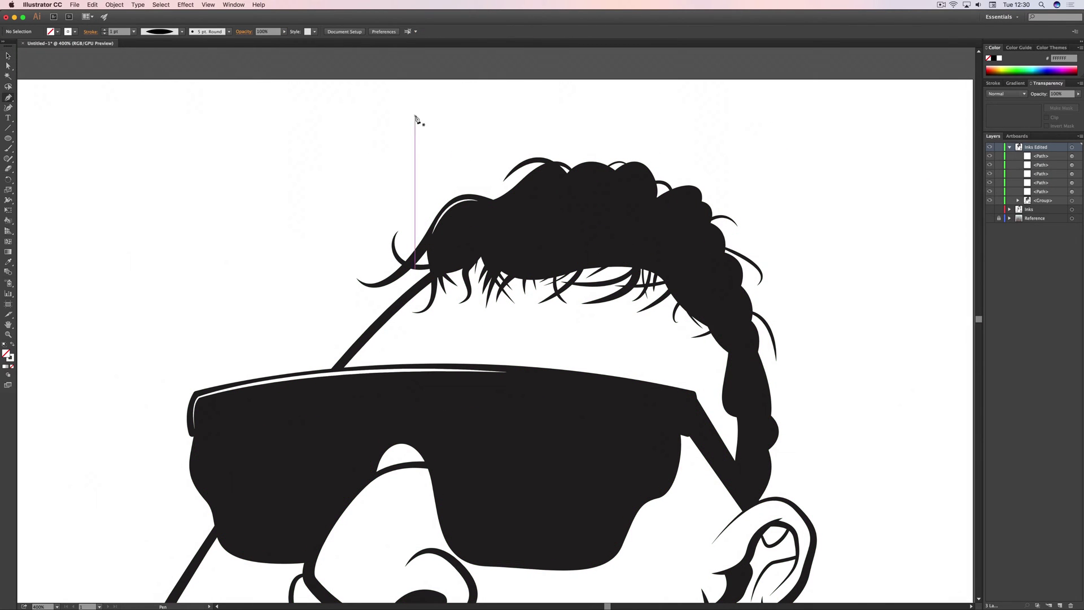
{"action": "left_click_drag", "start_coordinate": [497, 202], "coordinate": [487, 243]}
{"action": "left_click", "coordinate": [237, 105]}
Draw a tapered white highlight along the loose strand below the front curl and adjust its stroke weight.
{"action": "key", "text": "p"}
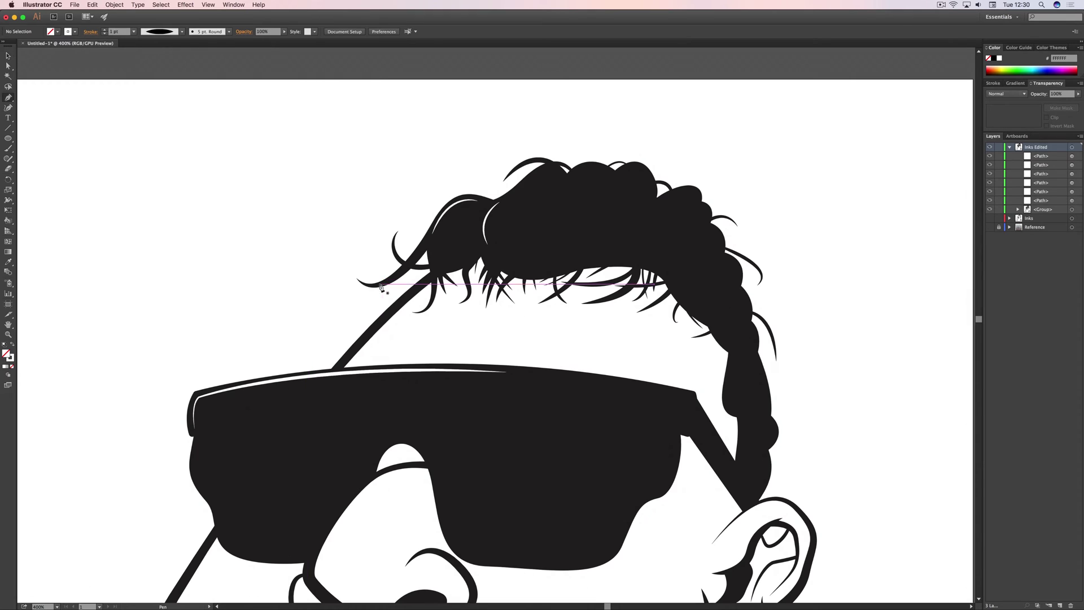
{"action": "left_click", "coordinate": [379, 284]}
{"action": "left_click_drag", "start_coordinate": [415, 253], "coordinate": [435, 232]}
{"action": "key", "text": "v"}
{"action": "left_click", "coordinate": [182, 32]}
{"action": "left_click", "coordinate": [154, 58]}
{"action": "left_click", "coordinate": [388, 180]}
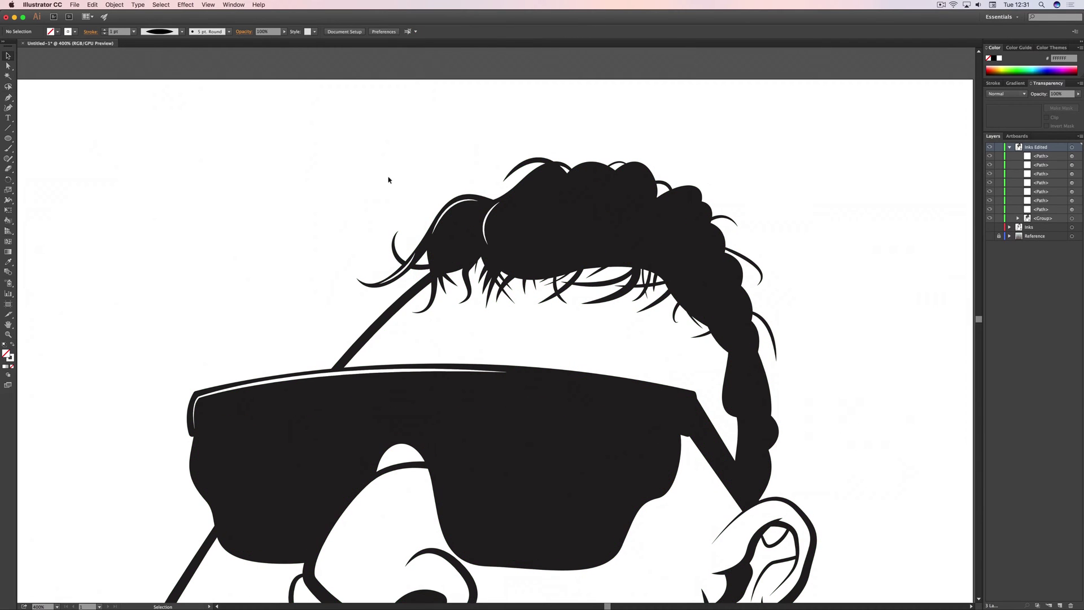
{"action": "left_click", "coordinate": [406, 270]}
{"action": "left_click", "coordinate": [105, 33]}
{"action": "left_click", "coordinate": [105, 34]}
{"action": "left_click", "coordinate": [192, 126]}
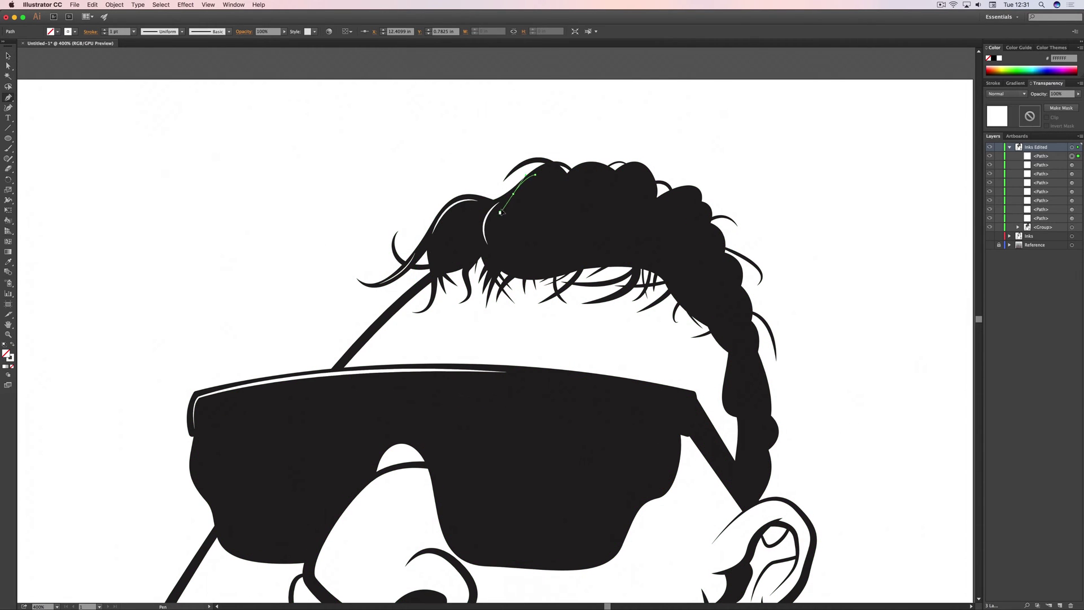
Draw a curved 1 pt white highlight on the next rounded lobe of the hair and apply the tapered width profile.
{"action": "left_click", "coordinate": [8, 100]}
{"action": "left_click", "coordinate": [535, 175]}
{"action": "left_click_drag", "start_coordinate": [513, 223], "coordinate": [528, 247]}
{"action": "key", "text": "v"}
{"action": "left_click", "coordinate": [182, 32]}
{"action": "left_click", "coordinate": [152, 58]}
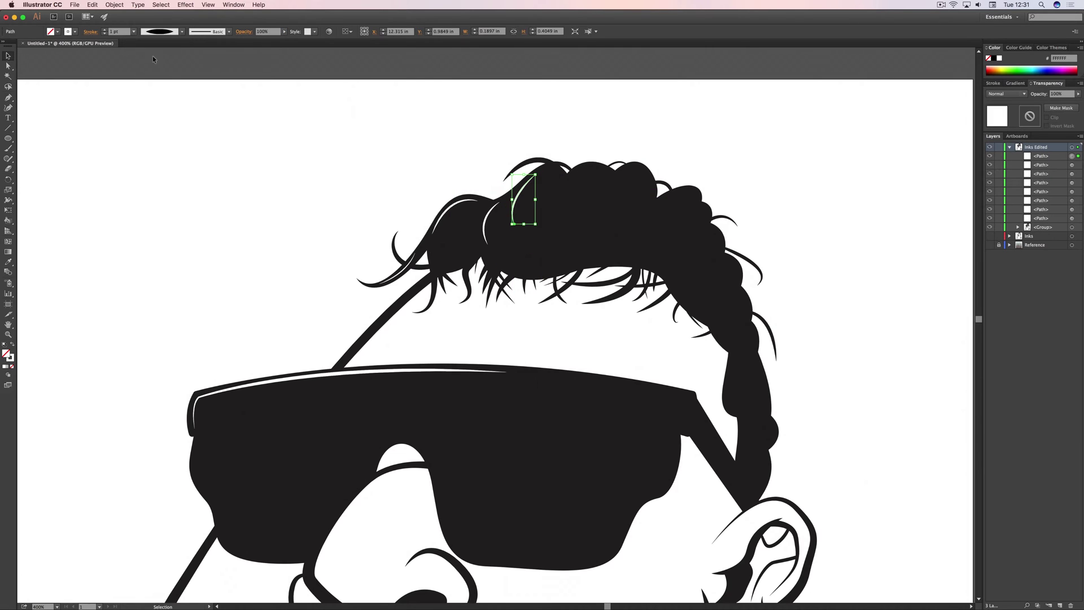
{"action": "left_click", "coordinate": [151, 62]}
Draw another curved white highlight on the large lobe at the top of the hair and check the whole head.
{"action": "left_click", "coordinate": [8, 97]}
{"action": "left_click", "coordinate": [589, 166]}
{"action": "left_click_drag", "start_coordinate": [563, 207], "coordinate": [564, 249]}
{"action": "key", "text": "v"}
{"action": "left_click", "coordinate": [277, 82]}
{"action": "key", "text": "super+minus"}
{"action": "key", "text": "super+minus"}
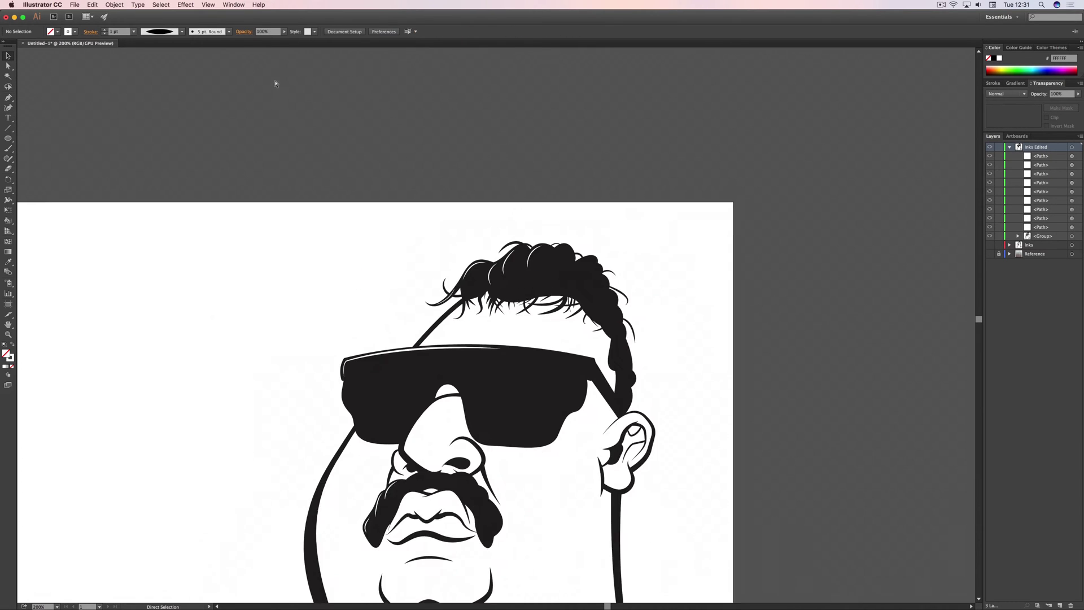
Delete the loose strand's separate highlight and reshape the front curl's highlight so it follows the curl down toward the strand.
{"action": "scroll", "coordinate": [280, 113], "scroll_direction": "down", "scroll_amount": 4}
{"action": "key", "text": "super+plus"}
{"action": "key", "text": "super+plus"}
{"action": "scroll", "coordinate": [283, 152], "scroll_direction": "up", "scroll_amount": 4}
{"action": "scroll", "coordinate": [284, 152], "scroll_direction": "left", "scroll_amount": 2}
{"action": "key", "text": "a"}
{"action": "left_click", "coordinate": [450, 211]}
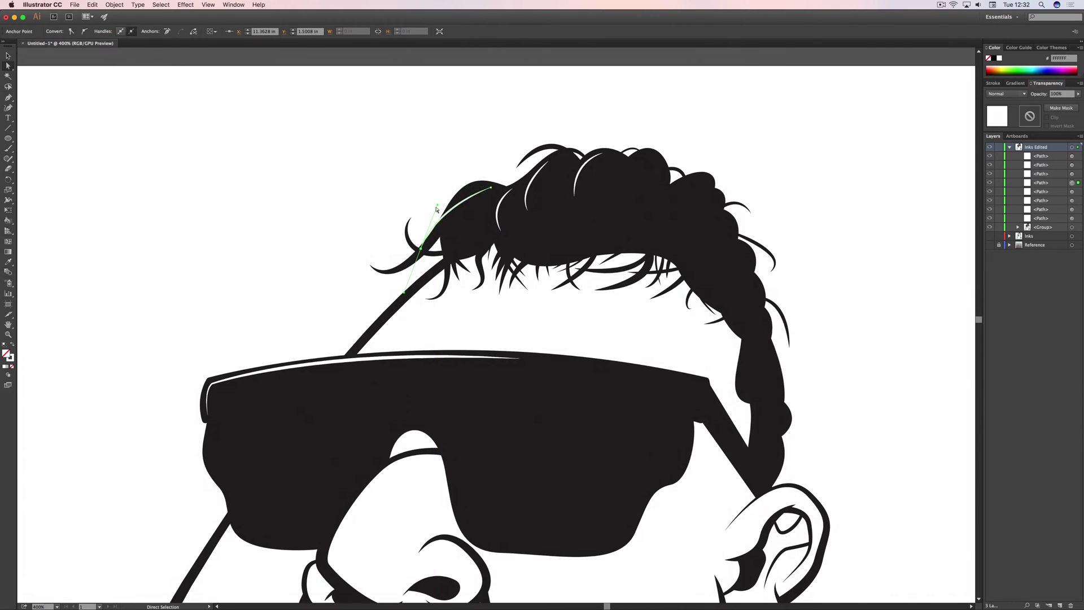
{"action": "mouse_move", "coordinate": [450, 207]}
{"action": "left_mouse_down"}
{"action": "mouse_move", "coordinate": [441, 205]}
{"action": "mouse_move", "coordinate": [446, 217]}
{"action": "left_mouse_up"}
{"action": "left_click", "coordinate": [427, 176]}
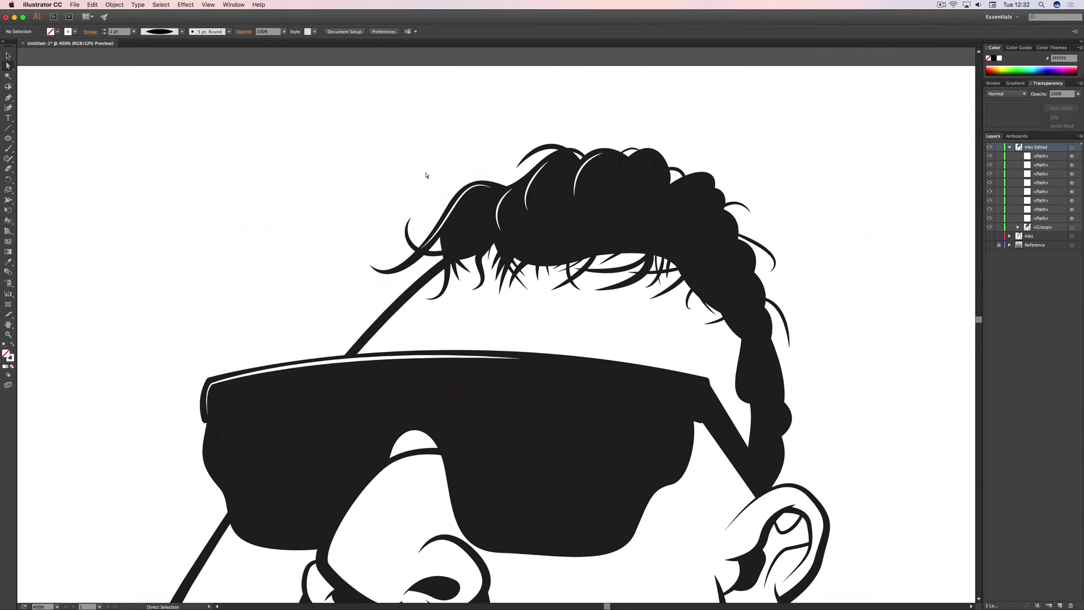
{"action": "key", "text": "v"}
{"action": "left_click", "coordinate": [527, 195]}
{"action": "left_click", "coordinate": [330, 175]}
{"action": "left_click", "coordinate": [452, 212]}
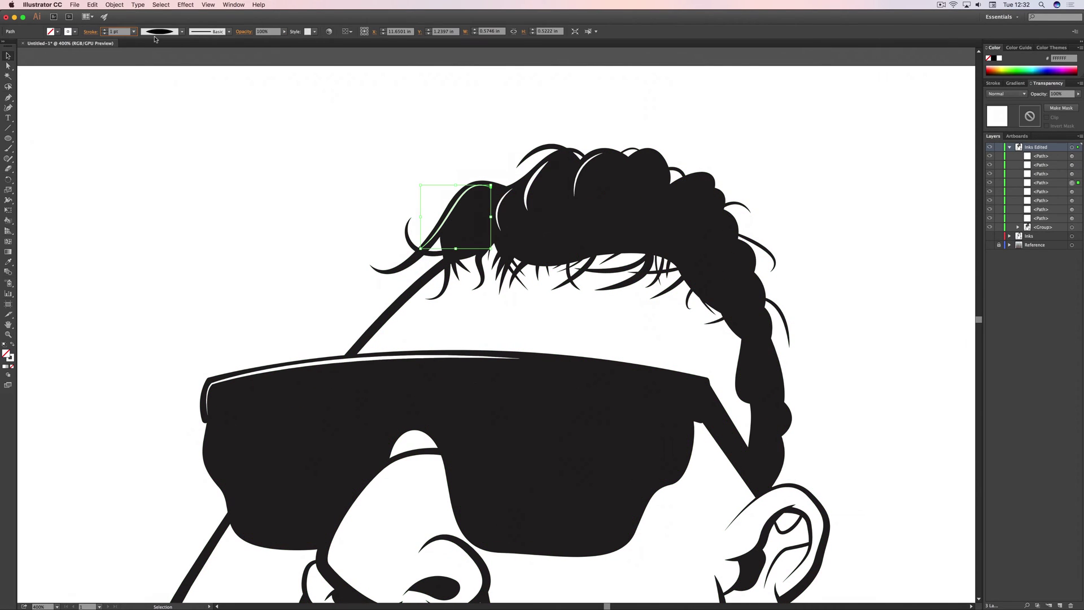
{"action": "left_click", "coordinate": [136, 64]}
Draw a tapered 1 pt white highlight on the rounded lobe just right of the hair's top.
{"action": "key", "text": "b"}
{"action": "left_click_drag", "start_coordinate": [643, 156], "coordinate": [623, 185]}
{"action": "key", "text": "v"}
{"action": "left_click", "coordinate": [104, 34]}
{"action": "left_click", "coordinate": [229, 57]}
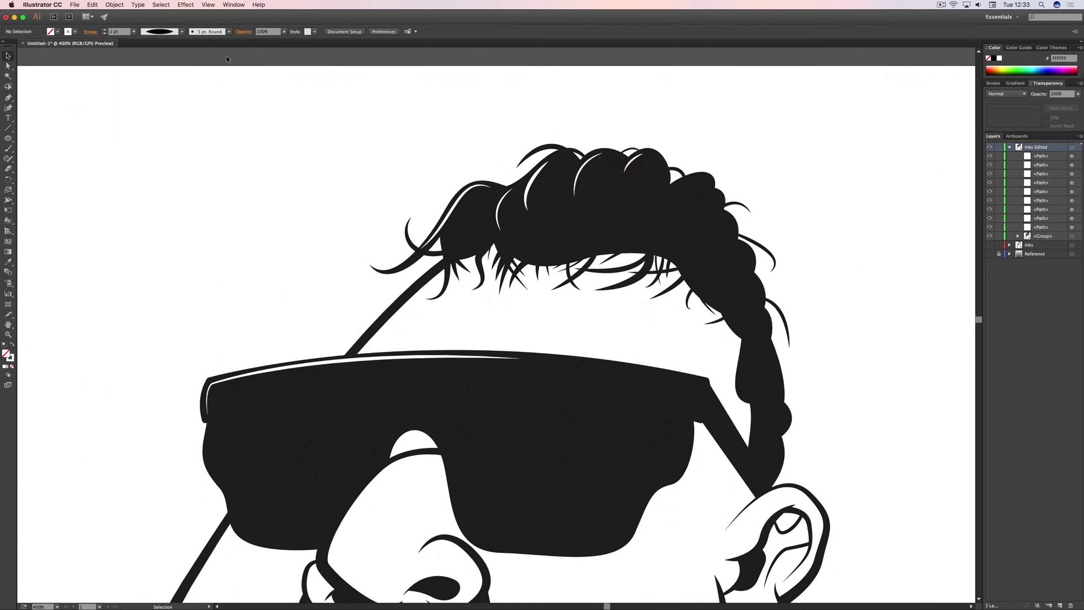
Draw a white highlight along the left lens's outer edge below the frame and apply the tapered width profile.
{"action": "key", "text": "super+minus"}
{"action": "mouse_move", "coordinate": [204, 576]}
{"action": "left_mouse_down"}
{"action": "mouse_move", "coordinate": [252, 285]}
{"action": "mouse_move", "coordinate": [241, 433]}
{"action": "left_mouse_up"}
{"action": "key", "text": "p"}
{"action": "key", "text": "super+plus"}
{"action": "key", "text": "super+plus"}
{"action": "left_click", "coordinate": [142, 209]}
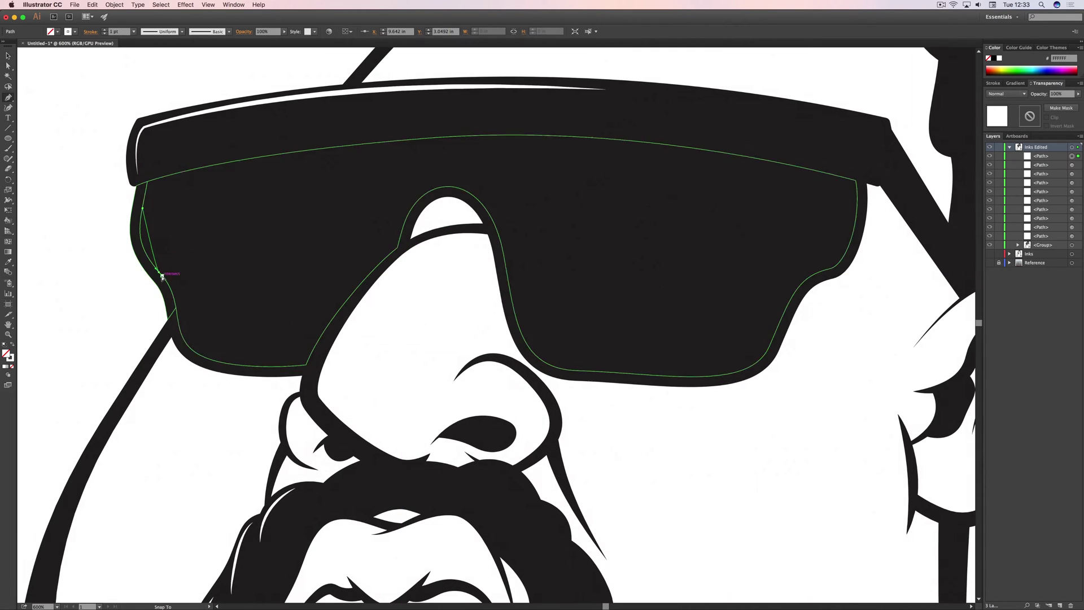
{"action": "left_click_drag", "start_coordinate": [159, 271], "coordinate": [189, 309]}
{"action": "key", "text": "v"}
{"action": "left_click", "coordinate": [182, 32]}
{"action": "left_click", "coordinate": [155, 62]}
{"action": "left_click", "coordinate": [76, 116]}
Draw a tapered white highlight following the lens edge above the nose bridge.
{"action": "scroll", "coordinate": [75, 117], "scroll_direction": "down", "scroll_amount": 1}
{"action": "key", "text": "p"}
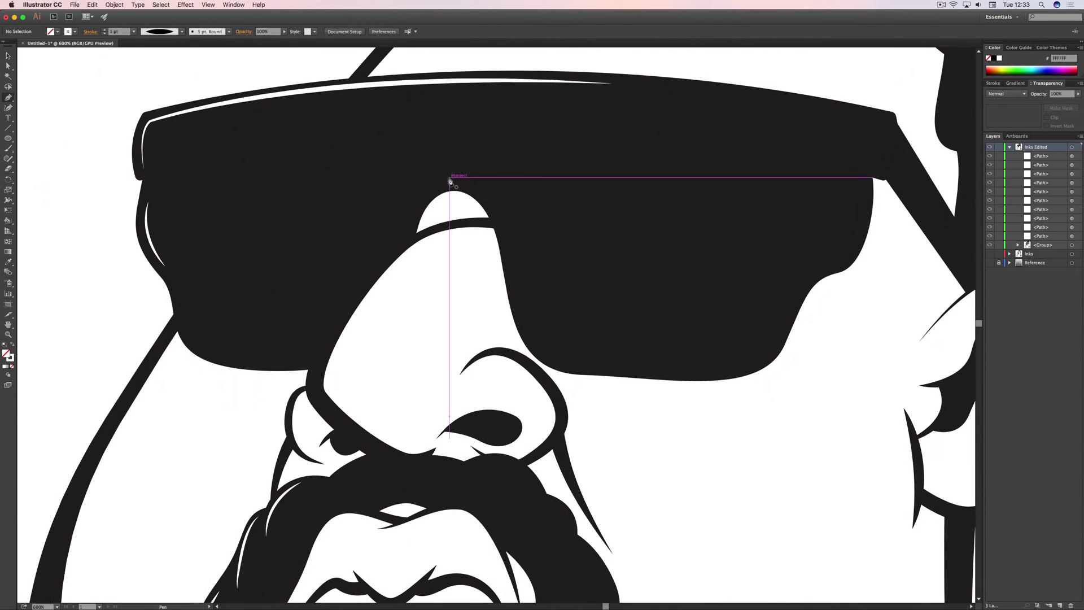
{"action": "left_click", "coordinate": [450, 179]}
{"action": "left_click_drag", "start_coordinate": [410, 230], "coordinate": [408, 271]}
{"action": "key", "text": "v"}
{"action": "left_click", "coordinate": [182, 32]}
{"action": "left_click", "coordinate": [155, 60]}
{"action": "left_click", "coordinate": [92, 123]}
{"action": "left_click", "coordinate": [452, 179]}
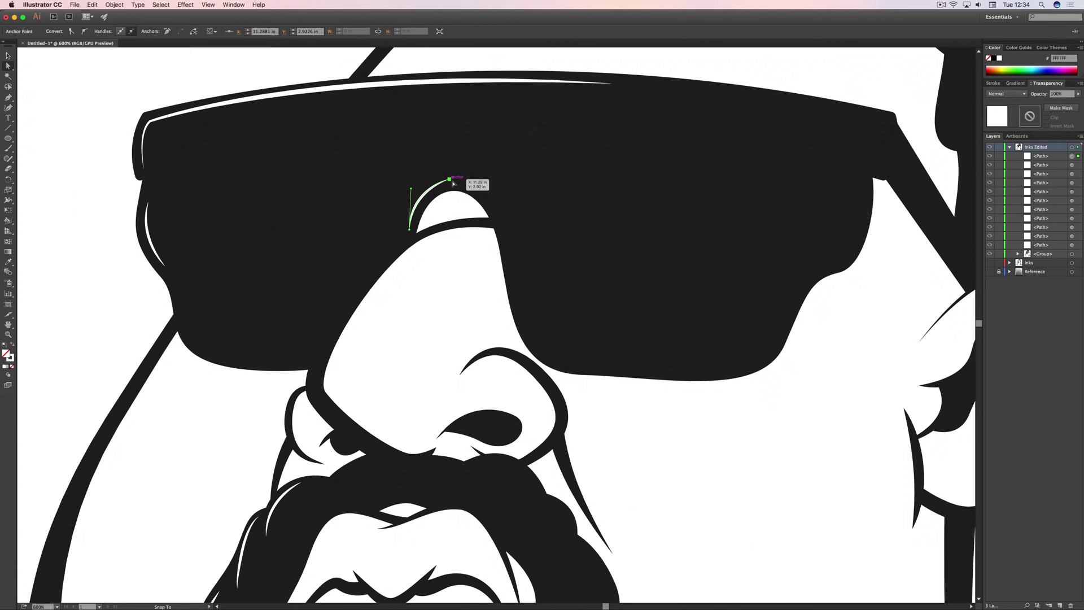
{"action": "left_click", "coordinate": [92, 123]}
Draw a tapered white highlight along the notch at the right lens's lower outer corner with a 2 pt stroke.
{"action": "left_click", "coordinate": [7, 100]}
{"action": "left_click", "coordinate": [777, 337]}
{"action": "left_click_drag", "start_coordinate": [828, 263], "coordinate": [867, 258]}
{"action": "scroll", "coordinate": [828, 263], "scroll_direction": "down", "scroll_amount": 1}
{"action": "key", "text": "v"}
{"action": "left_click", "coordinate": [182, 32]}
{"action": "left_click", "coordinate": [156, 59]}
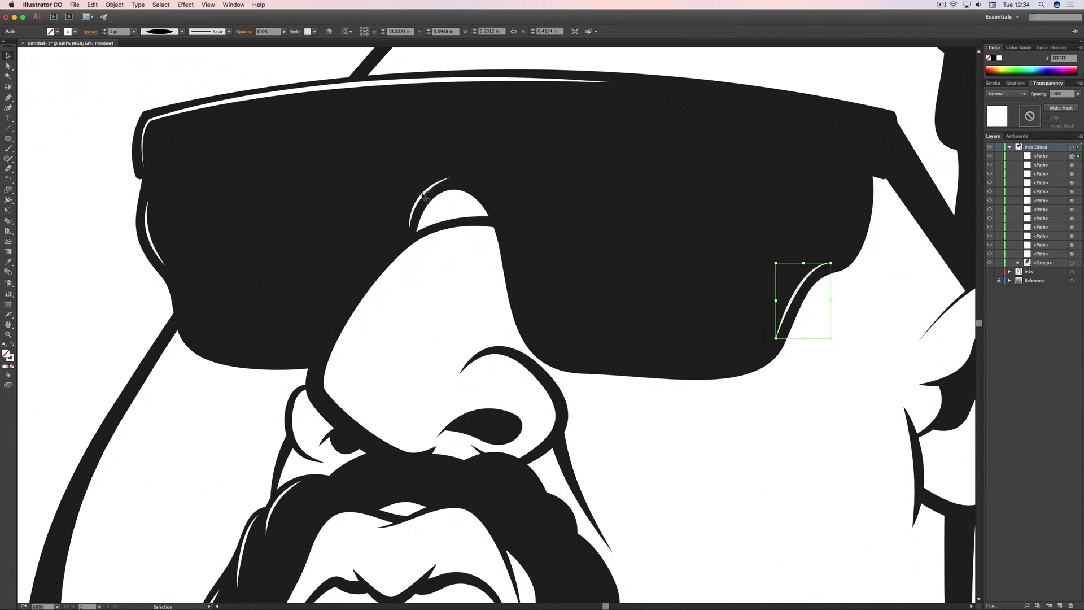
{"action": "left_click", "coordinate": [99, 220]}
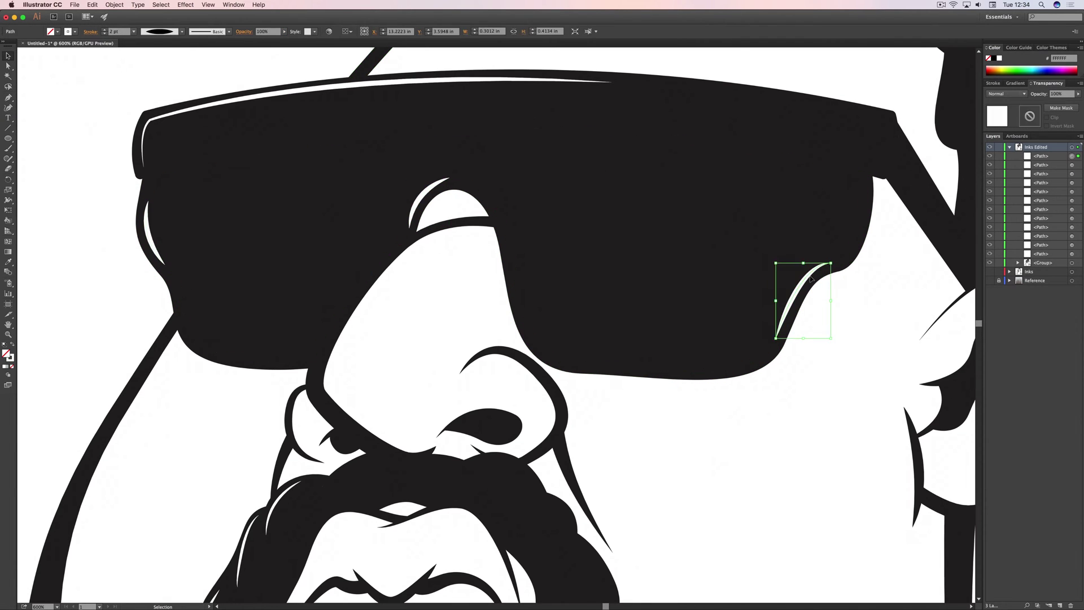
Increase the stroke weight of the highlight along the sunglasses frame's upper edge to 3 pt.
{"action": "key", "text": "super+minus"}
{"action": "left_click", "coordinate": [271, 186]}
{"action": "left_click", "coordinate": [104, 30]}
{"action": "left_click", "coordinate": [116, 87]}
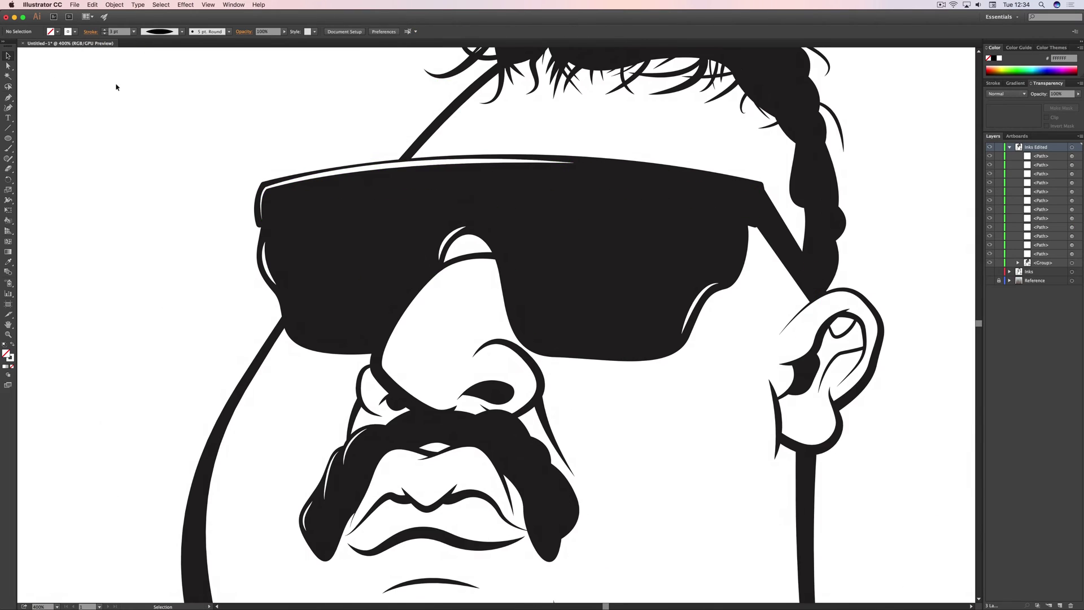
Draw a tall, slightly curved white reflection inside the left lens and raise its stroke weight to 5 pt.
{"action": "left_click", "coordinate": [9, 97]}
{"action": "left_click", "coordinate": [308, 334]}
{"action": "left_click_drag", "start_coordinate": [308, 229], "coordinate": [324, 179]}
{"action": "key", "text": "v"}
{"action": "left_click", "coordinate": [105, 29]}
{"action": "left_click", "coordinate": [105, 29]}
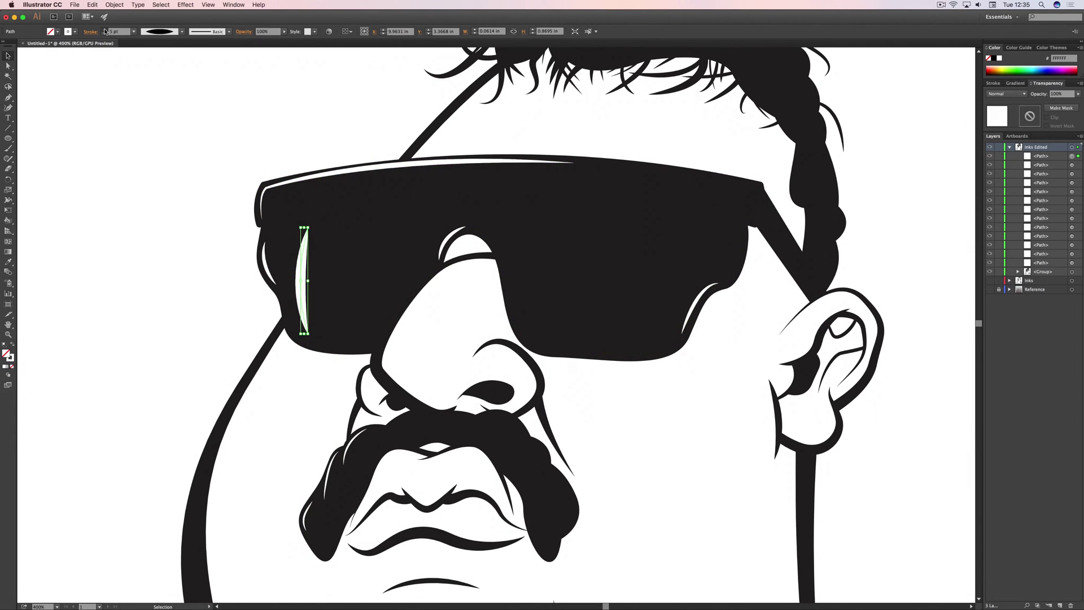
Duplicate the left lens's white reflection onto the right lens and adjust the copy's upper end and curvature.
{"action": "left_click", "coordinate": [73, 152]}
{"action": "scroll", "coordinate": [254, 226], "scroll_direction": "right", "scroll_amount": 1}
{"action": "left_click_drag", "start_coordinate": [295, 279], "coordinate": [537, 282], "text": "alt"}
{"action": "key", "text": "a"}
{"action": "left_click_drag", "start_coordinate": [543, 231], "coordinate": [548, 213]}
{"action": "left_click_drag", "start_coordinate": [531, 275], "coordinate": [521, 269]}
Reshape the left lens's reflection by shifting its upper anchor point and bending its curve to follow the lens edge.
{"action": "left_click", "coordinate": [8, 56]}
{"action": "left_click", "coordinate": [105, 33]}
{"action": "key", "text": "a"}
{"action": "left_click_drag", "start_coordinate": [301, 228], "coordinate": [297, 226]}
{"action": "left_click_drag", "start_coordinate": [280, 287], "coordinate": [271, 288]}
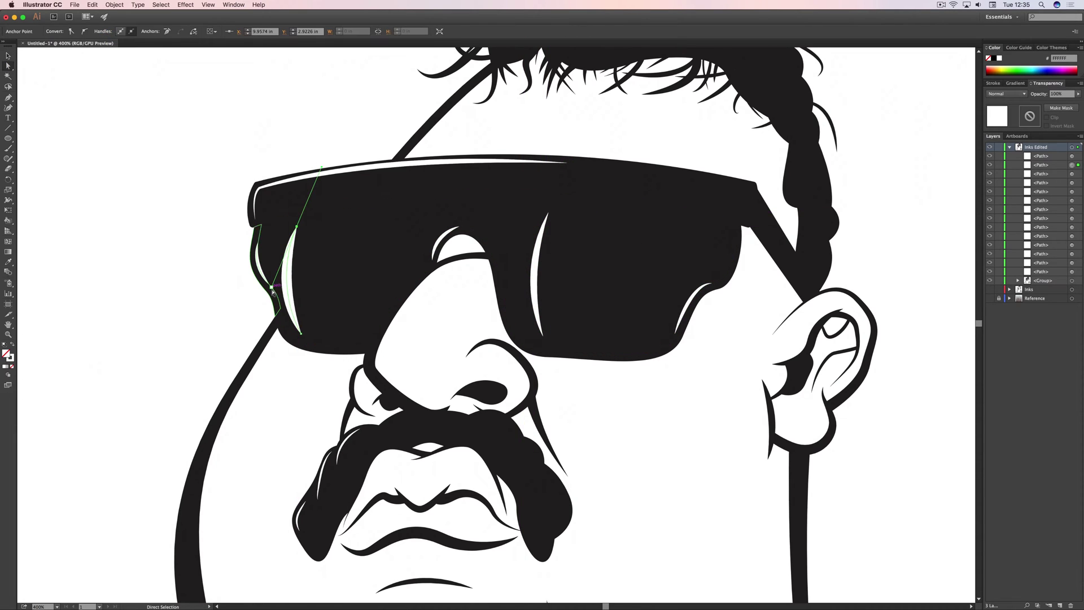
{"action": "key", "text": "super+shift+a"}
{"action": "left_click", "coordinate": [295, 229]}
{"action": "key", "text": "super+shift+a"}
{"action": "key", "text": "super+minus"}
{"action": "key", "text": "super+minus"}
{"action": "left_click_drag", "start_coordinate": [395, 277], "coordinate": [396, 272]}
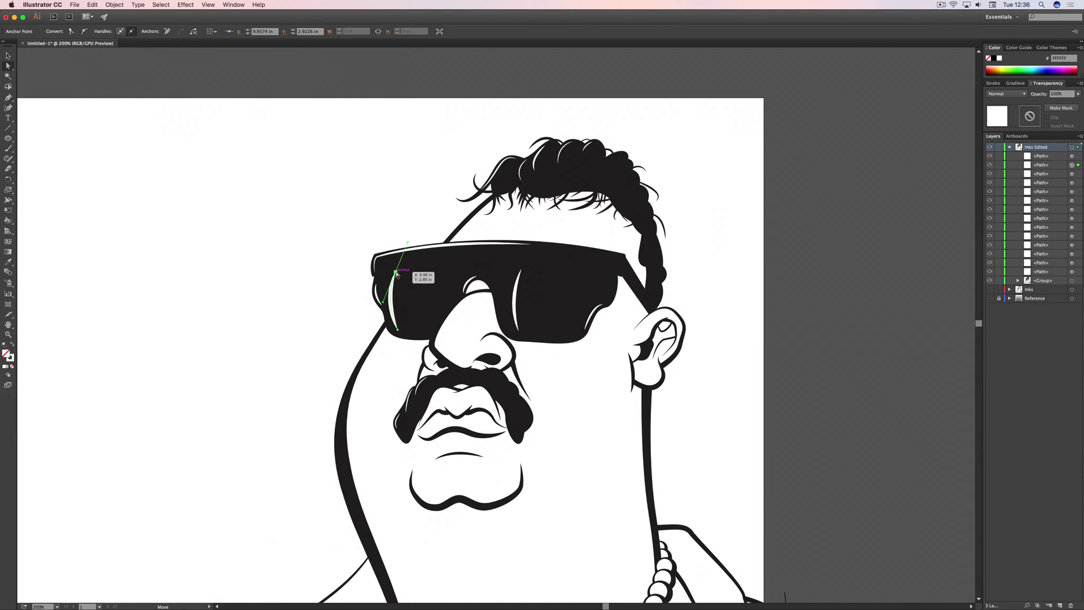
{"action": "left_click", "coordinate": [309, 263]}
Draw a thinner, shorter white reflection beside the left lens's reflection and duplicate it beside the one in the right lens.
{"action": "key", "text": "p"}
{"action": "left_click", "coordinate": [401, 284]}
{"action": "left_click_drag", "start_coordinate": [402, 316], "coordinate": [411, 333]}
{"action": "key", "text": "v"}
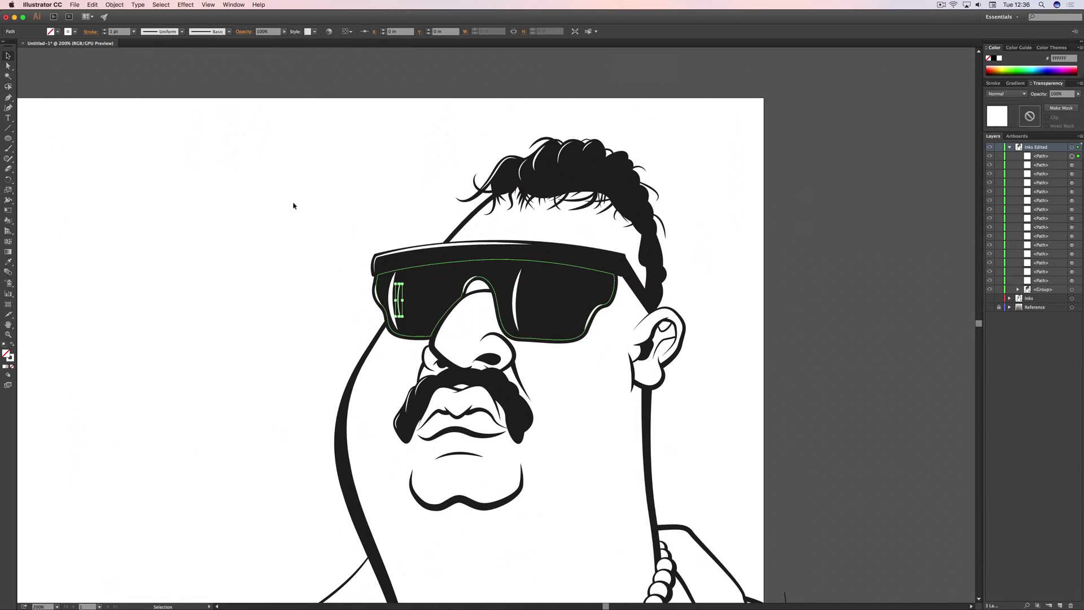
{"action": "left_click", "coordinate": [293, 206]}
{"action": "left_click_drag", "start_coordinate": [399, 293], "coordinate": [521, 292], "text": "alt"}
{"action": "left_click", "coordinate": [346, 191]}
Draw a white highlight on the sideburn above the ear and apply the tapered width profile to it.
{"action": "key", "text": "super+minus"}
{"action": "key", "text": "space"}
{"action": "left_click_drag", "start_coordinate": [333, 327], "coordinate": [428, 290]}
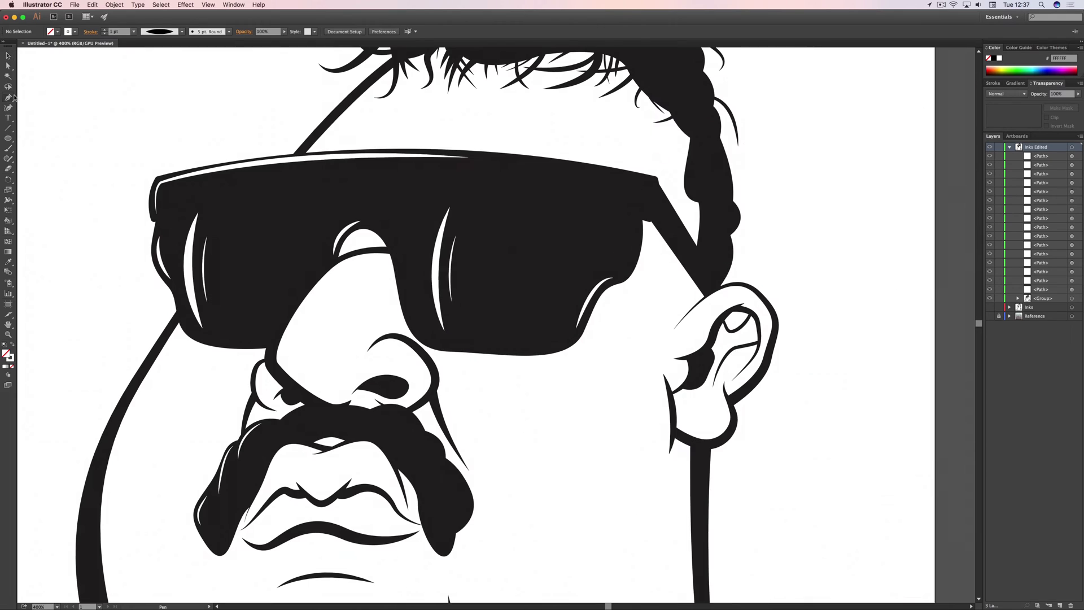
{"action": "left_click", "coordinate": [700, 206]}
{"action": "key", "text": "v"}
{"action": "left_click", "coordinate": [181, 31]}
{"action": "left_click", "coordinate": [153, 60]}
{"action": "key", "text": "super+shift+a"}
Examine the highlights in the hair up close, then view the whole artboard.
{"action": "key", "text": "super+minus"}
{"action": "key", "text": "super+minus"}
{"action": "left_click_drag", "start_coordinate": [213, 220], "coordinate": [317, 167]}
{"action": "key", "text": "super+plus"}
{"action": "key", "text": "super+plus"}
{"action": "key", "text": "super+plus"}
{"action": "key", "text": "super+plus"}
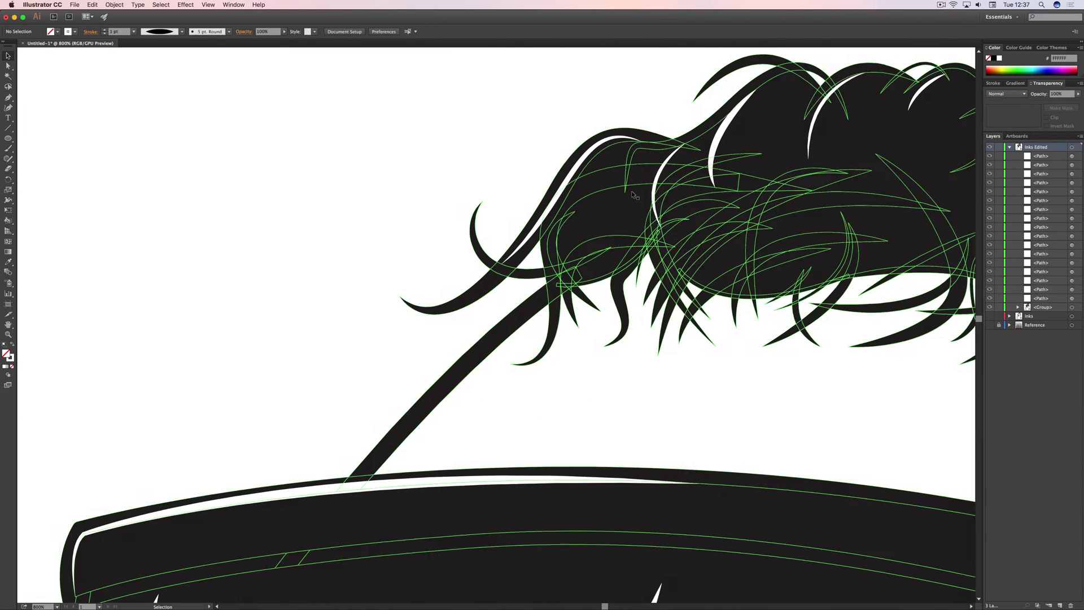
{"action": "key", "text": "super+0"}
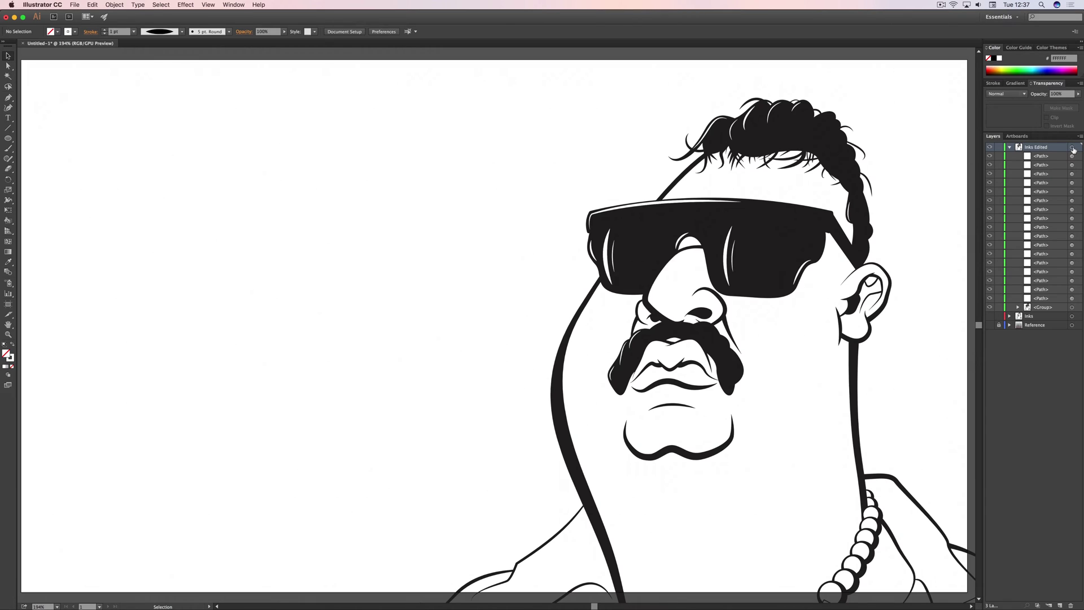
Expand the Live Paint group in the Inks Edited layer into ordinary paths.
{"action": "left_click", "coordinate": [1072, 148]}
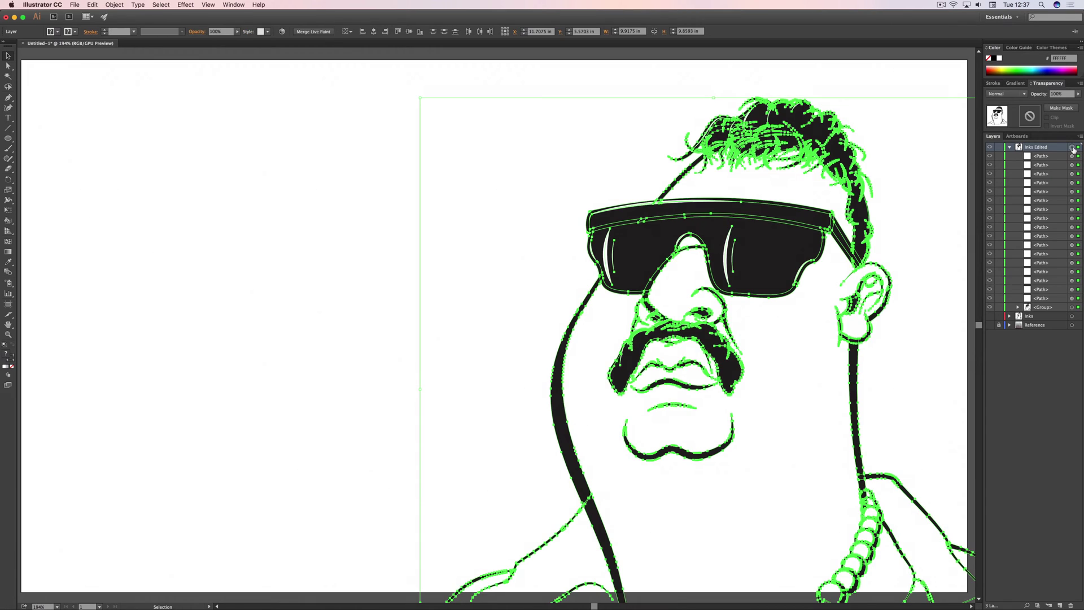
{"action": "left_click", "coordinate": [1073, 307]}
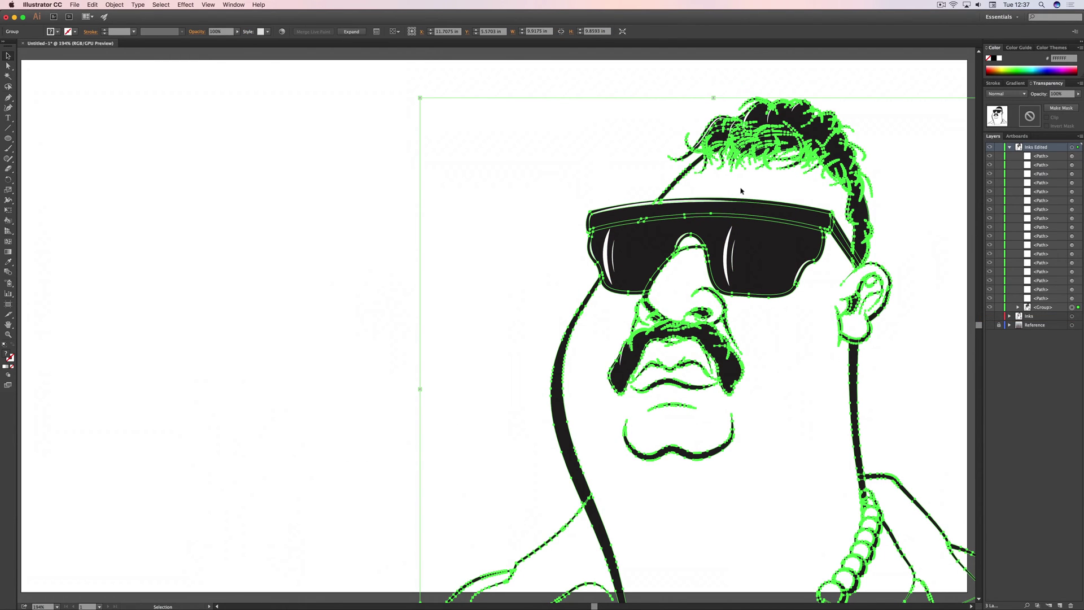
{"action": "left_click", "coordinate": [115, 5]}
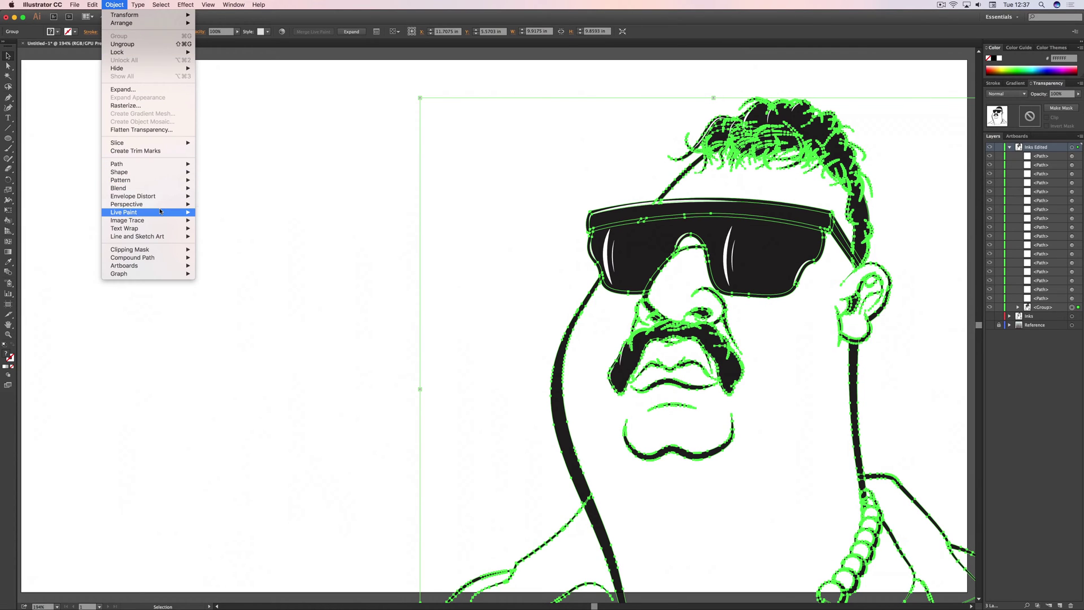
{"action": "mouse_move", "coordinate": [169, 213]}
{"action": "left_click", "coordinate": [214, 255]}
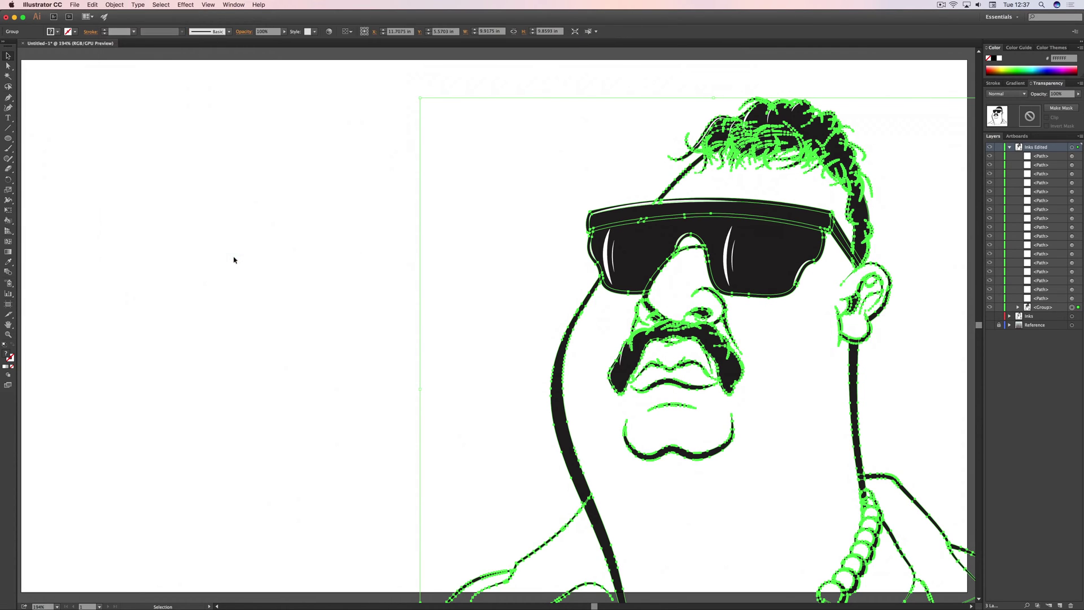
{"action": "left_click", "coordinate": [115, 5]}
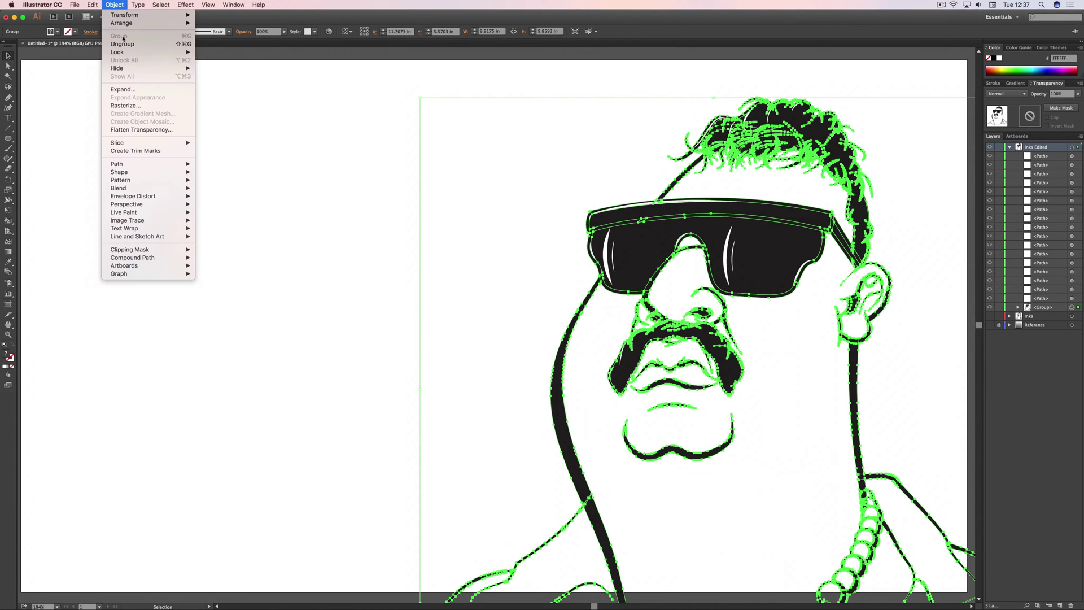
{"action": "left_click", "coordinate": [148, 93]}
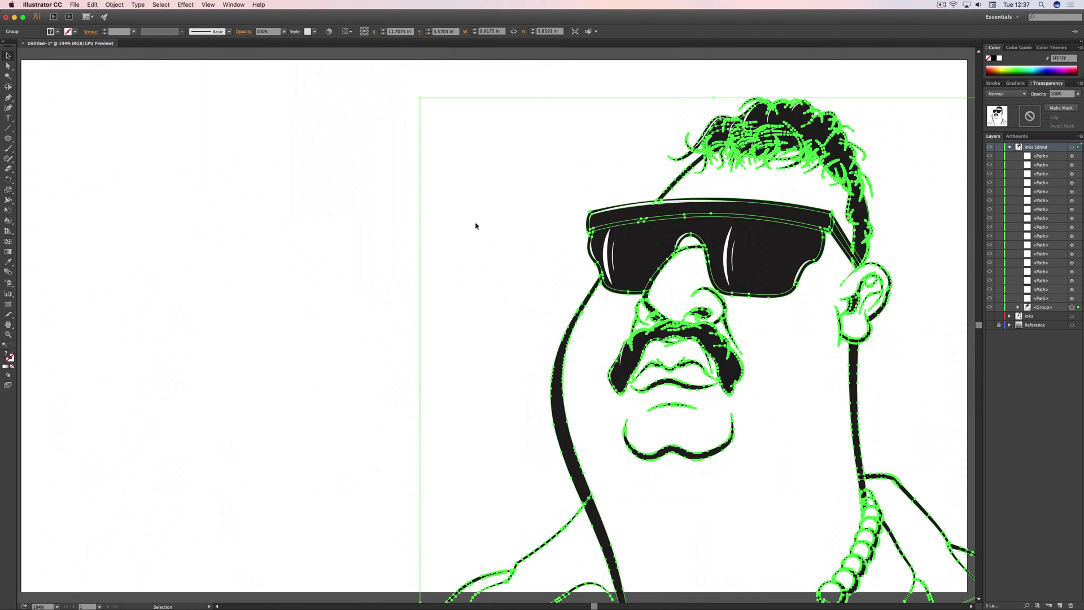
Merge the overlapping shapes of the expanded ink group with the Pathfinder Unite operation and deselect the artwork.
{"action": "left_click", "coordinate": [233, 4]}
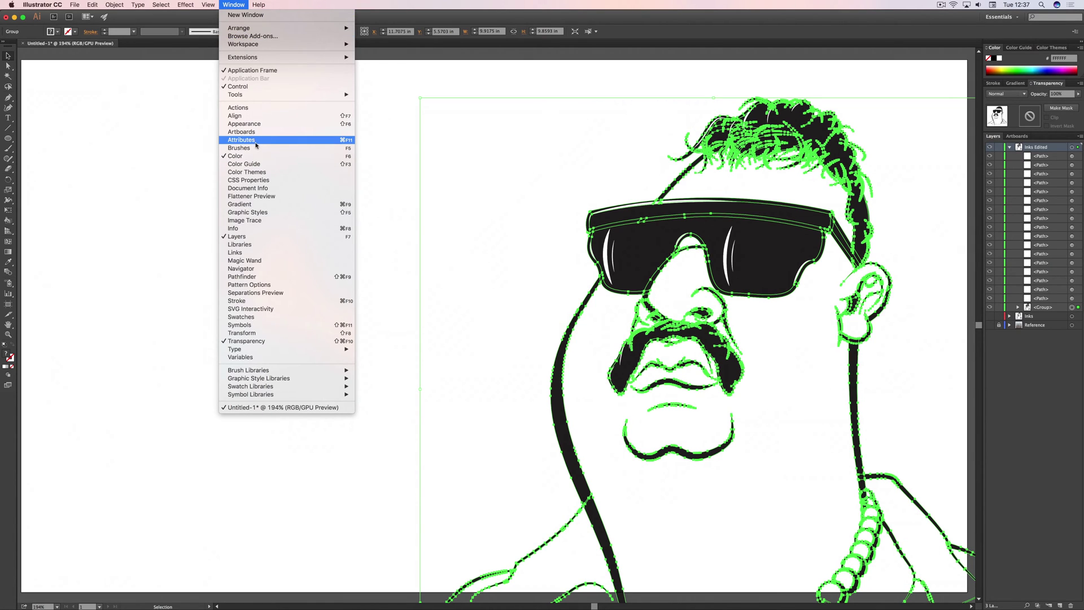
{"action": "left_click", "coordinate": [243, 277]}
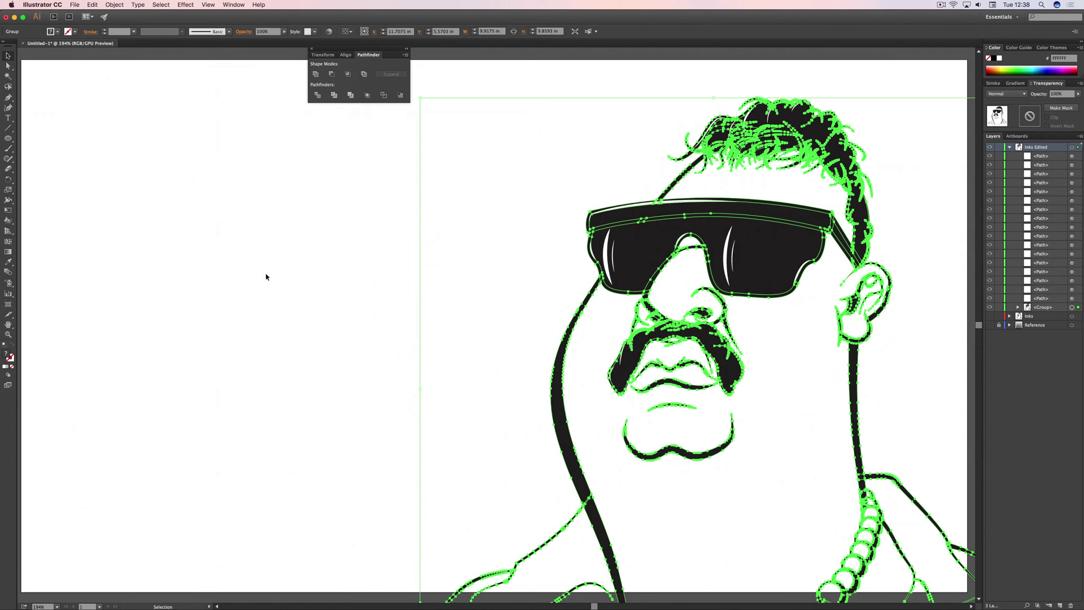
{"action": "left_click_drag", "start_coordinate": [381, 50], "coordinate": [342, 145]}
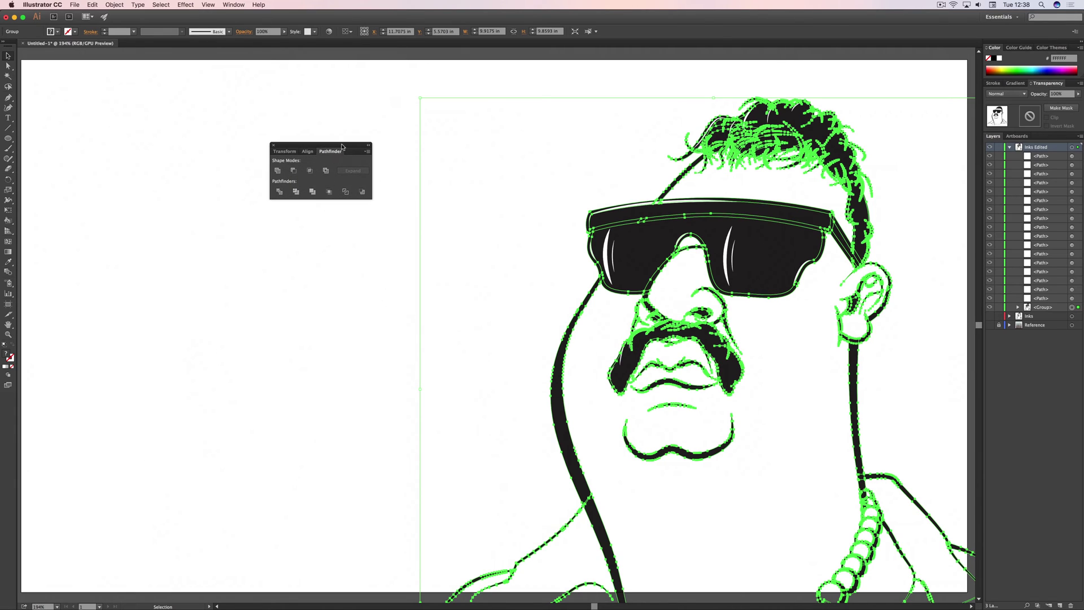
{"action": "left_click", "coordinate": [278, 171]}
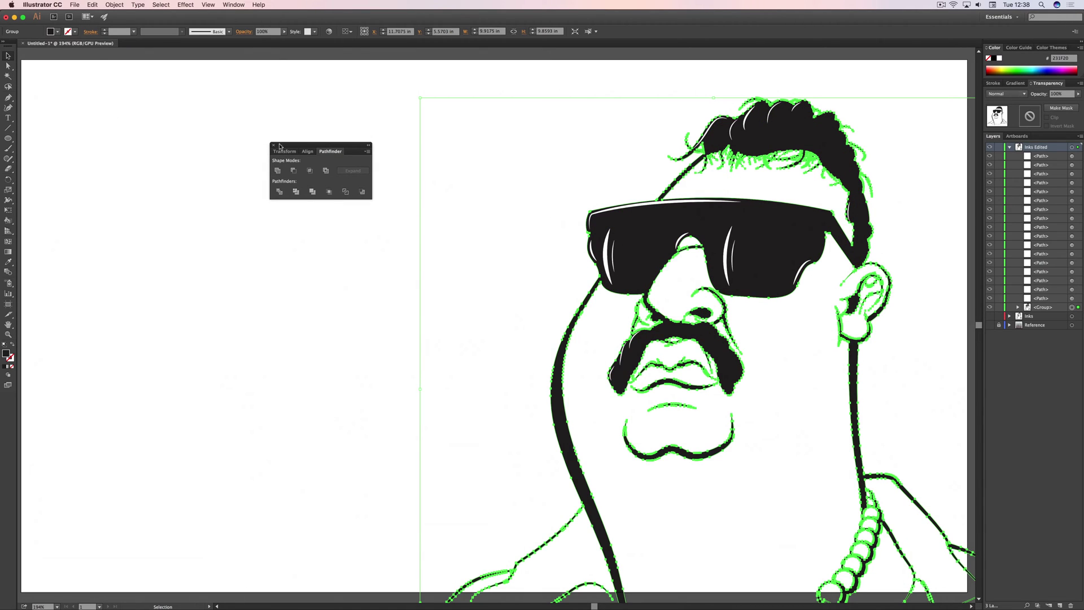
{"action": "left_click_drag", "start_coordinate": [282, 146], "coordinate": [231, 143]}
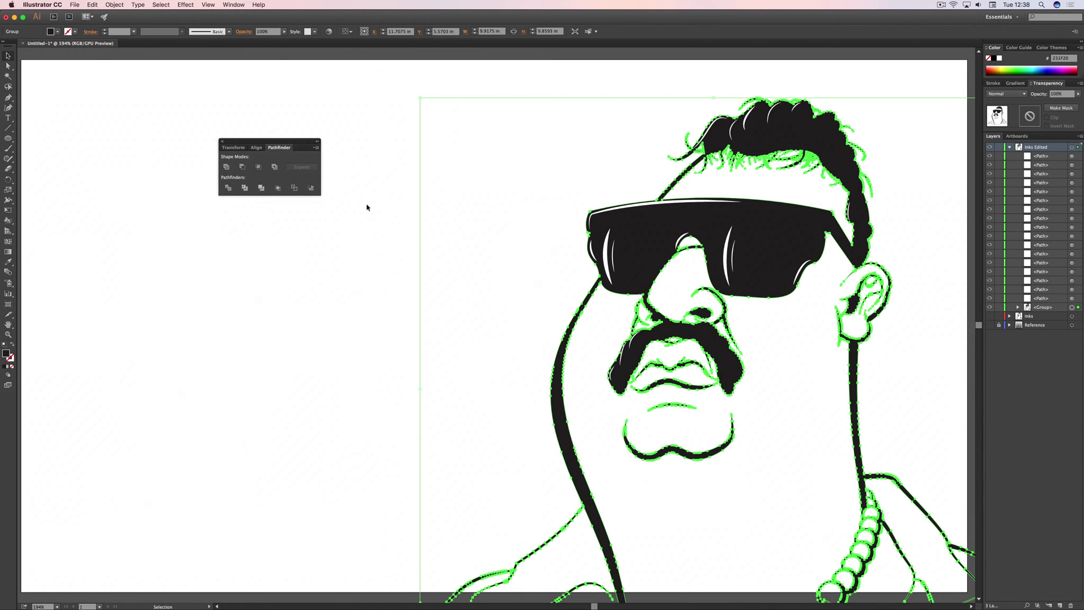
{"action": "left_click", "coordinate": [404, 203]}
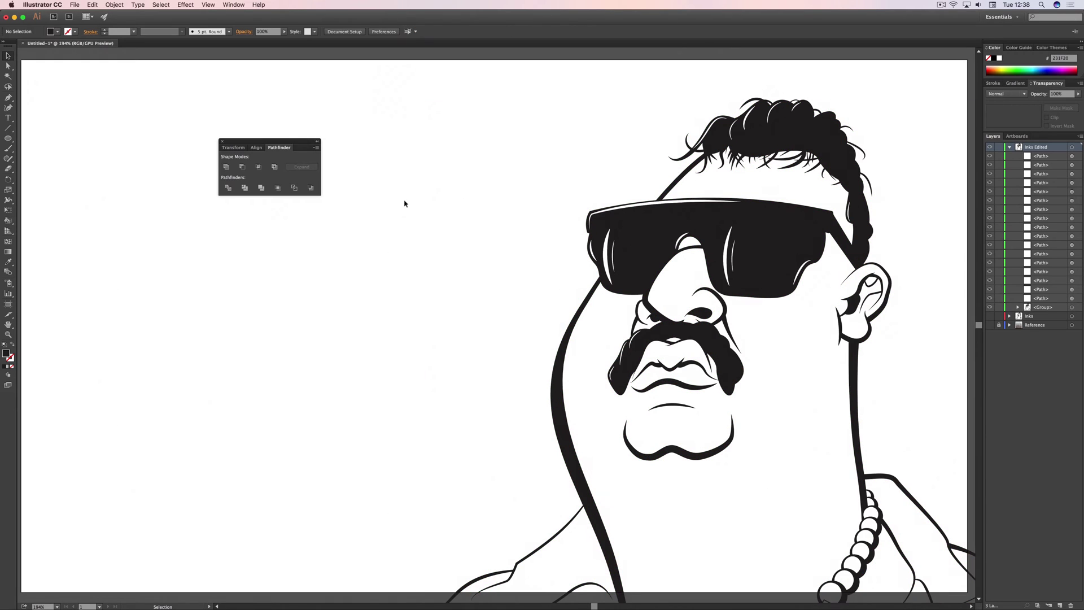